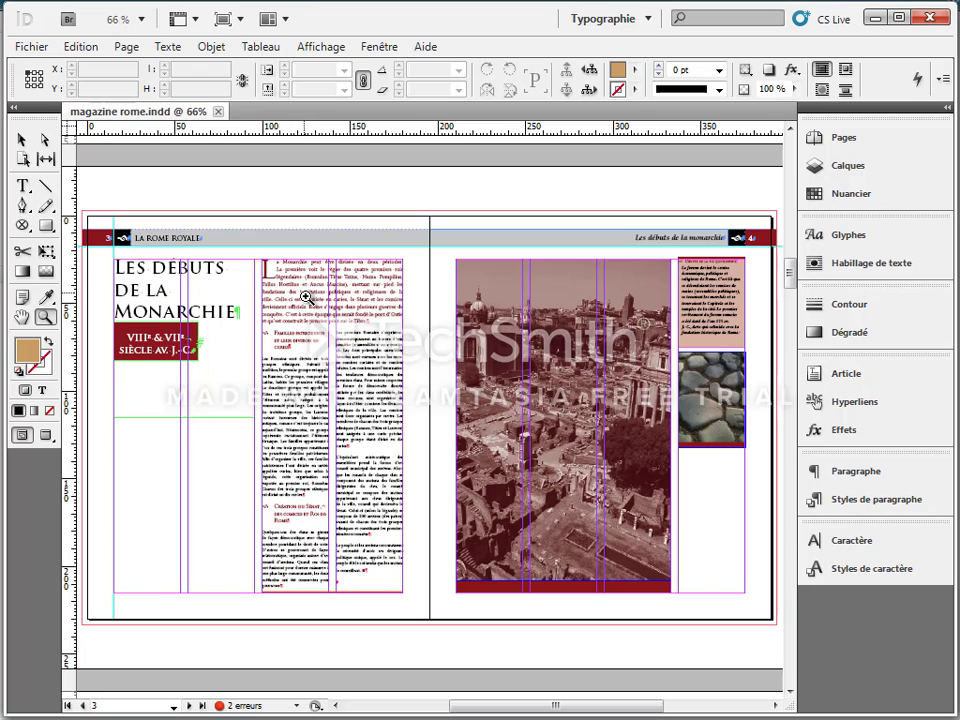
Show the baseline grid on the magazine spread.
left_click_drag(307, 298, 360, 384)
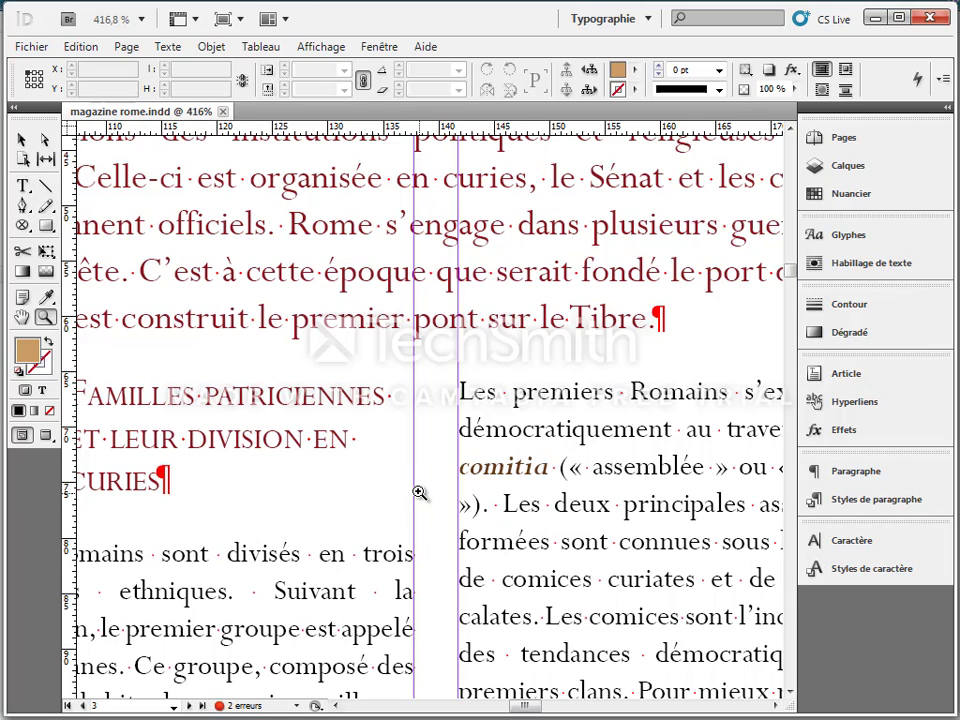
double_click(22, 318)
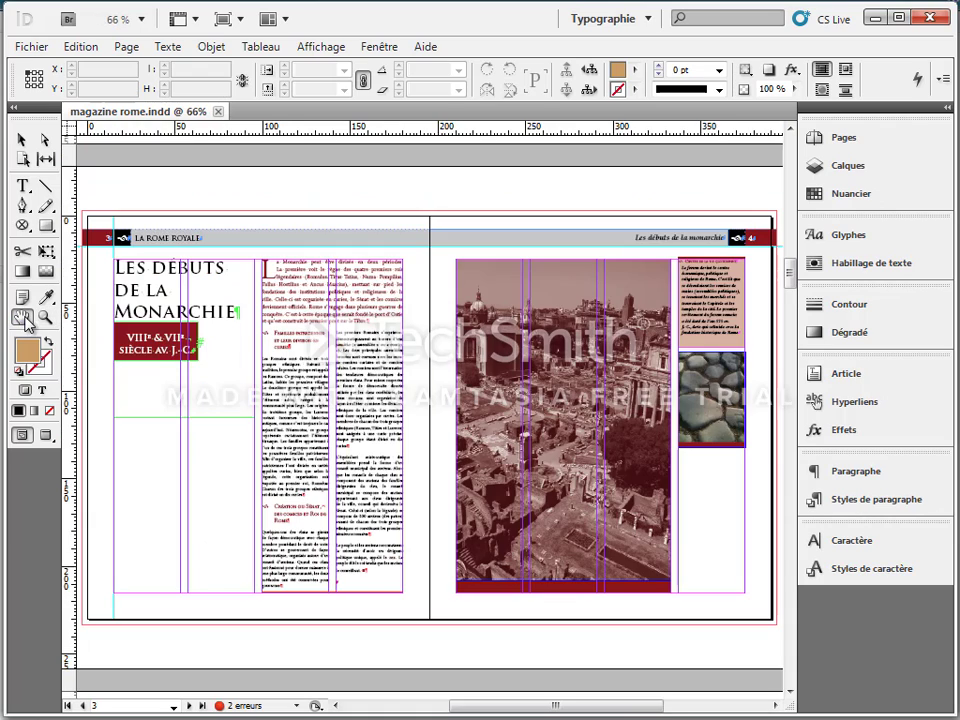
left_click(320, 47)
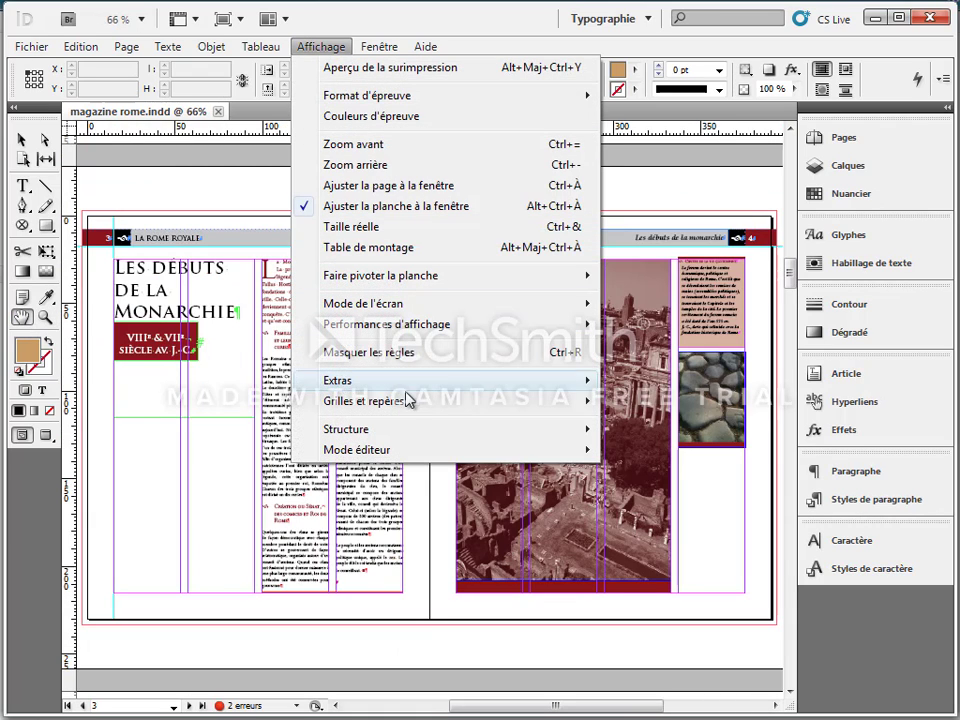
mouse_move(407, 402)
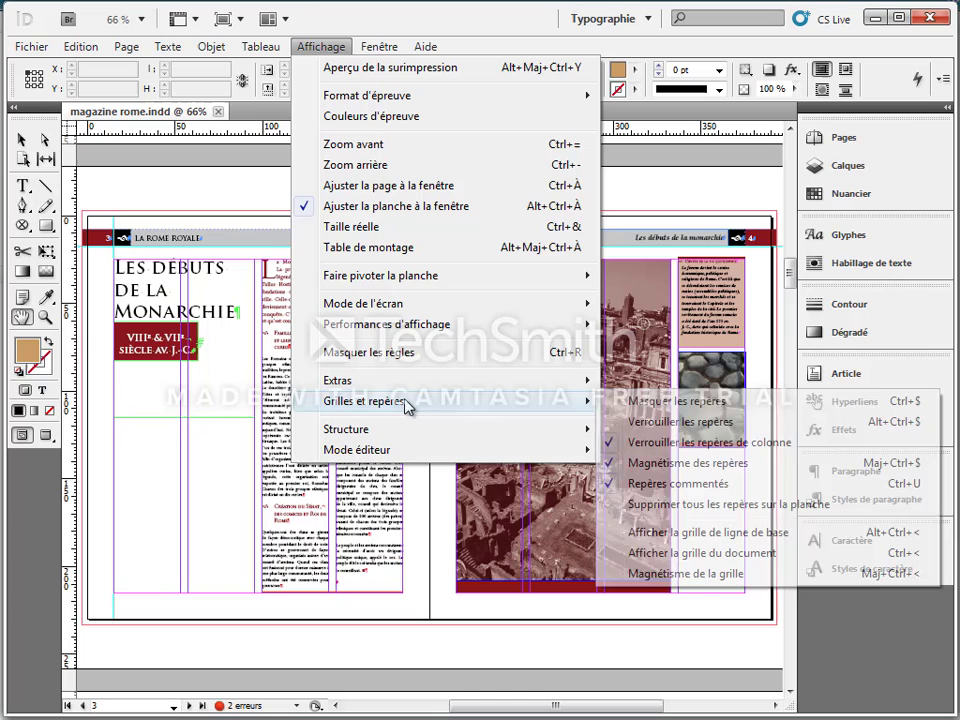
left_click(683, 534)
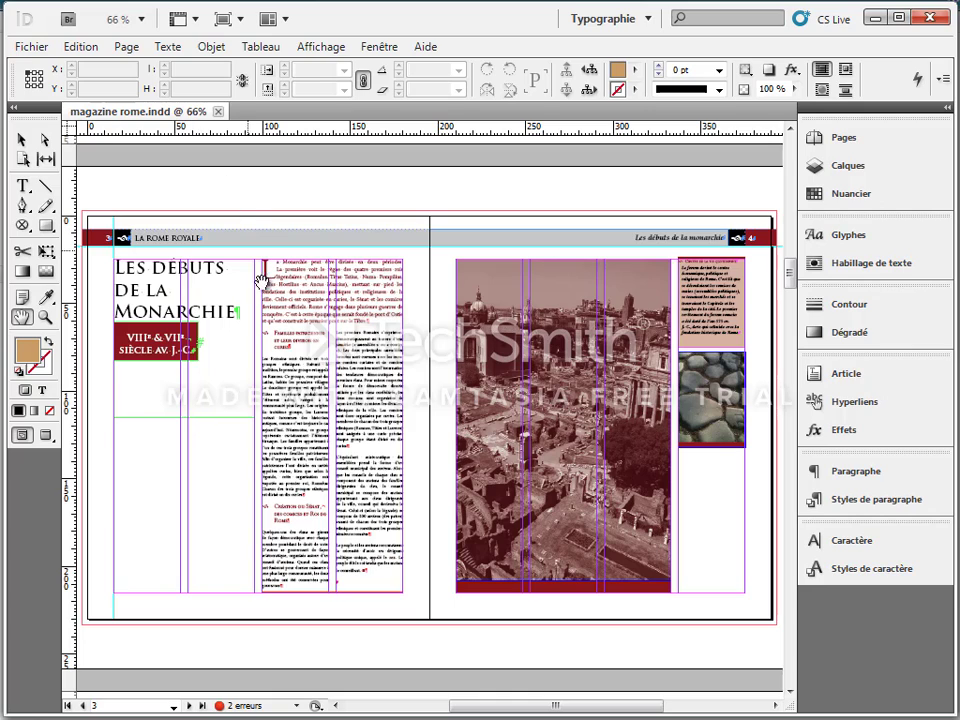
Open the text frame options for the two-column body text and show its baseline settings.
key("ctrl+minus")
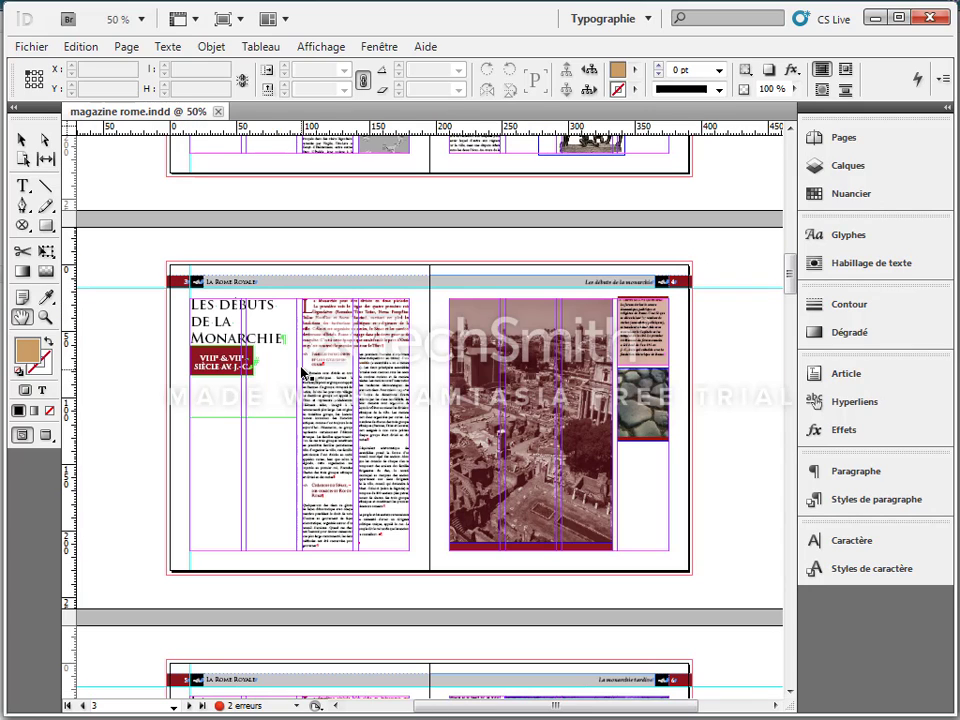
key("ctrl+equal")
key("ctrl+equal")
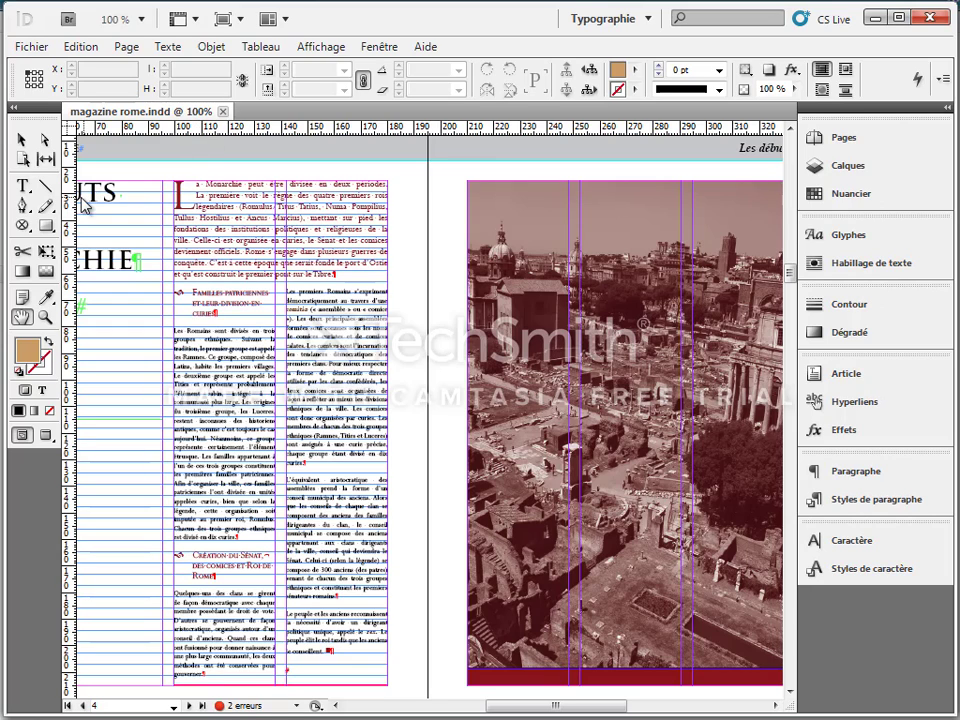
left_click(23, 187)
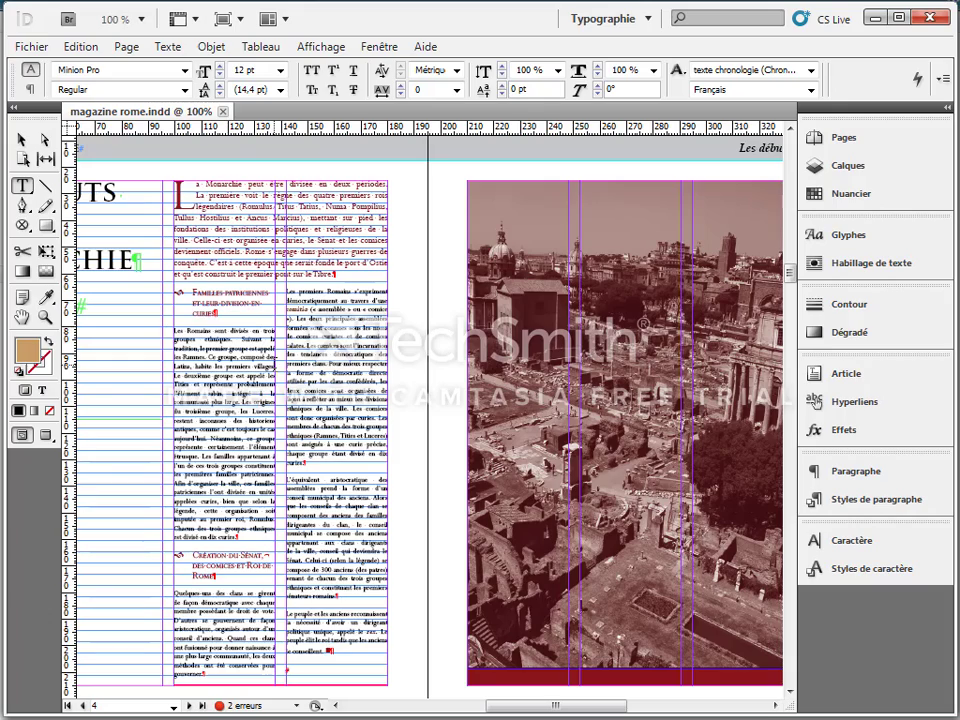
key("ctrl+equal")
key("ctrl+equal")
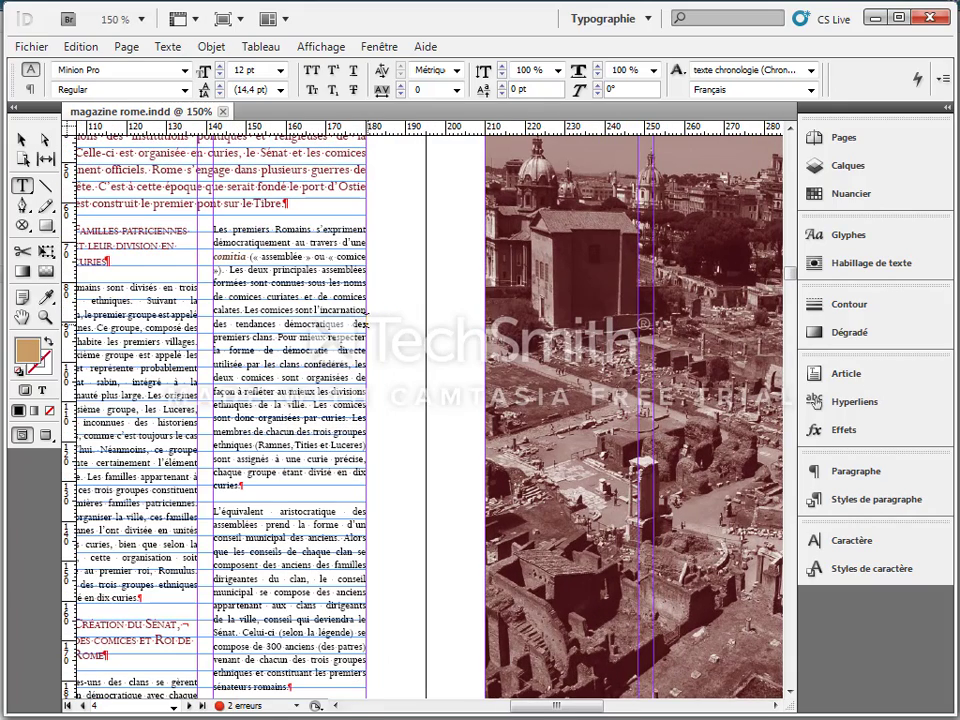
left_click(248, 429)
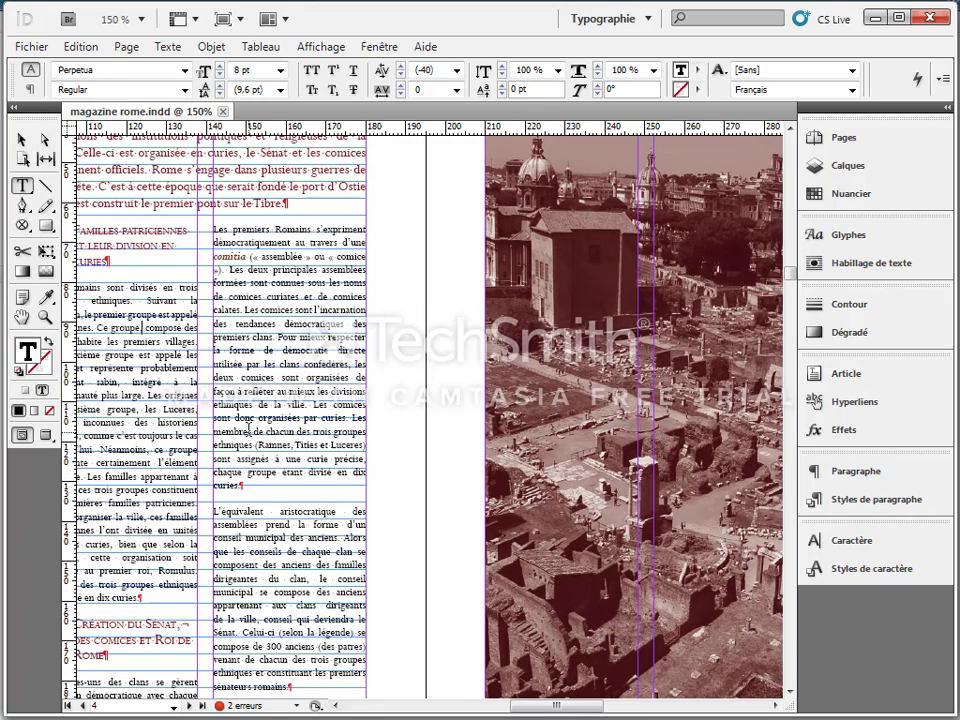
left_click(209, 48)
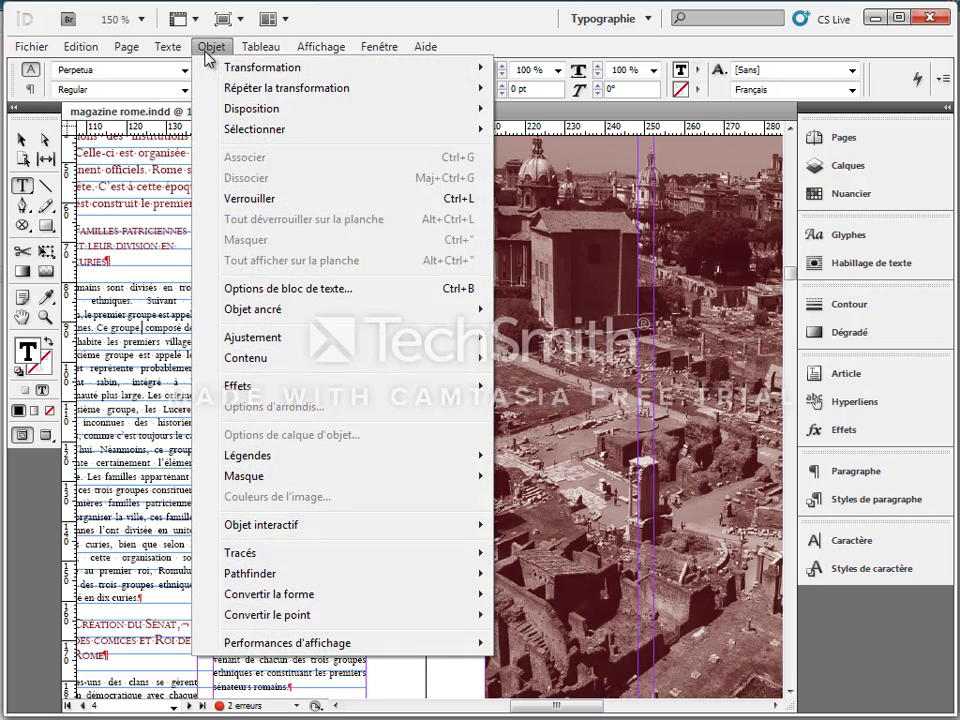
left_click(252, 289)
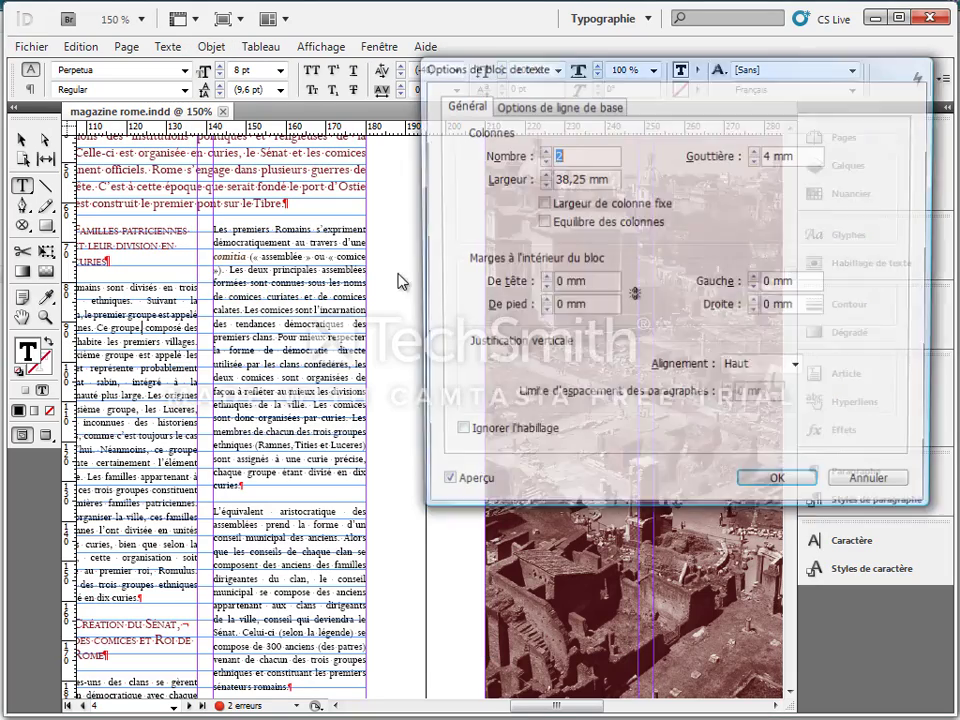
left_click_drag(530, 70, 334, 102)
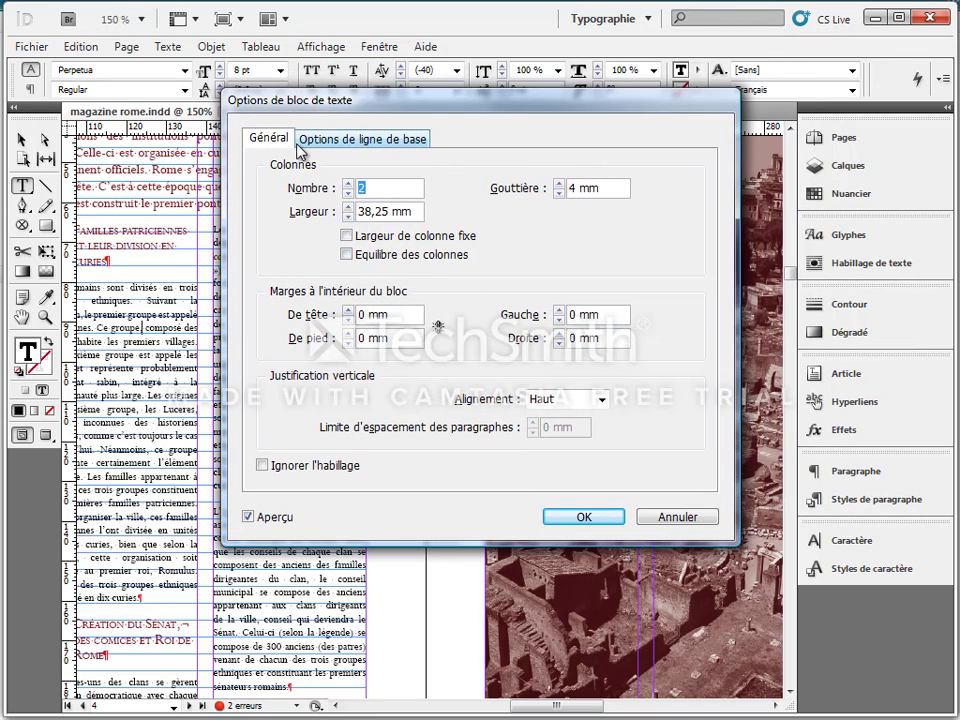
left_click(383, 145)
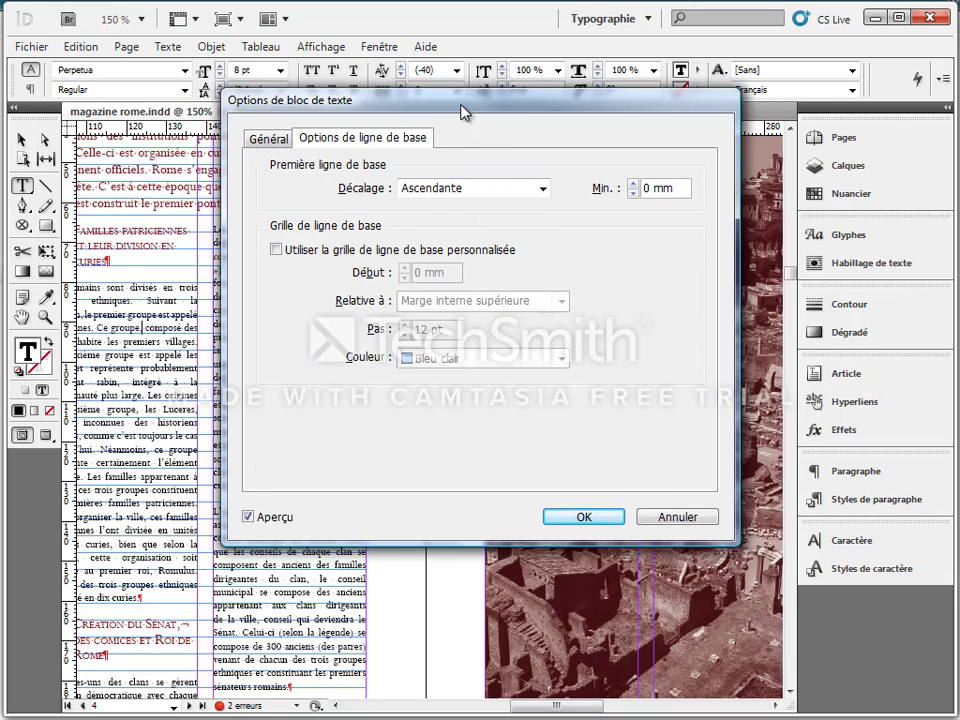
left_click_drag(462, 113, 580, 97)
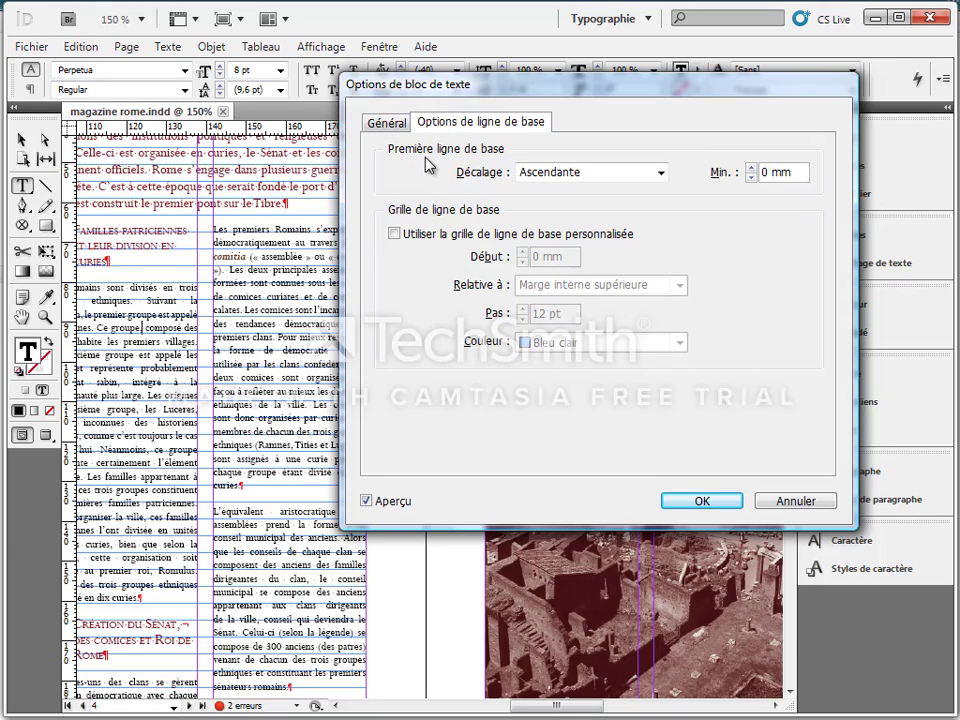
Try the first baseline offsets Hauteur des capitales and Interligne, and set the offset to Œil.
left_click(660, 173)
left_click(578, 206)
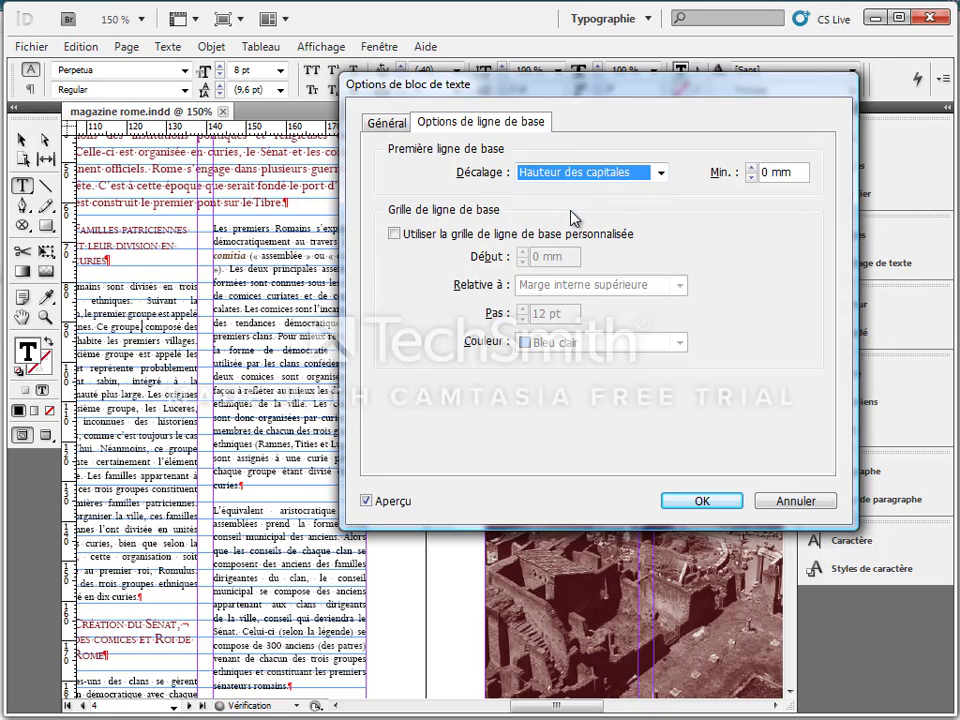
left_click(660, 173)
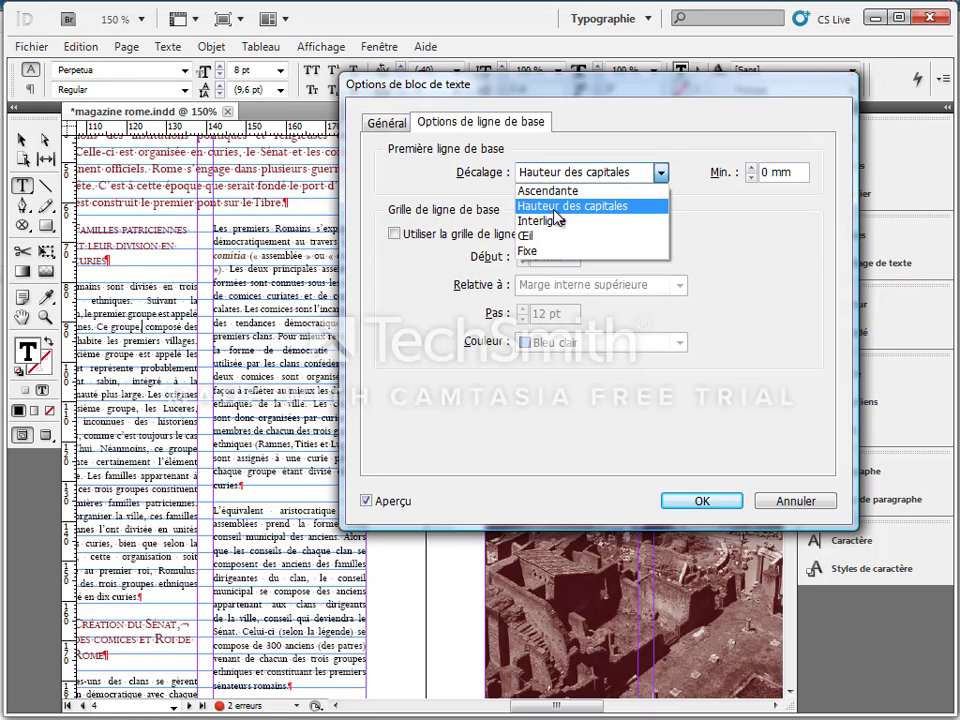
left_click(550, 221)
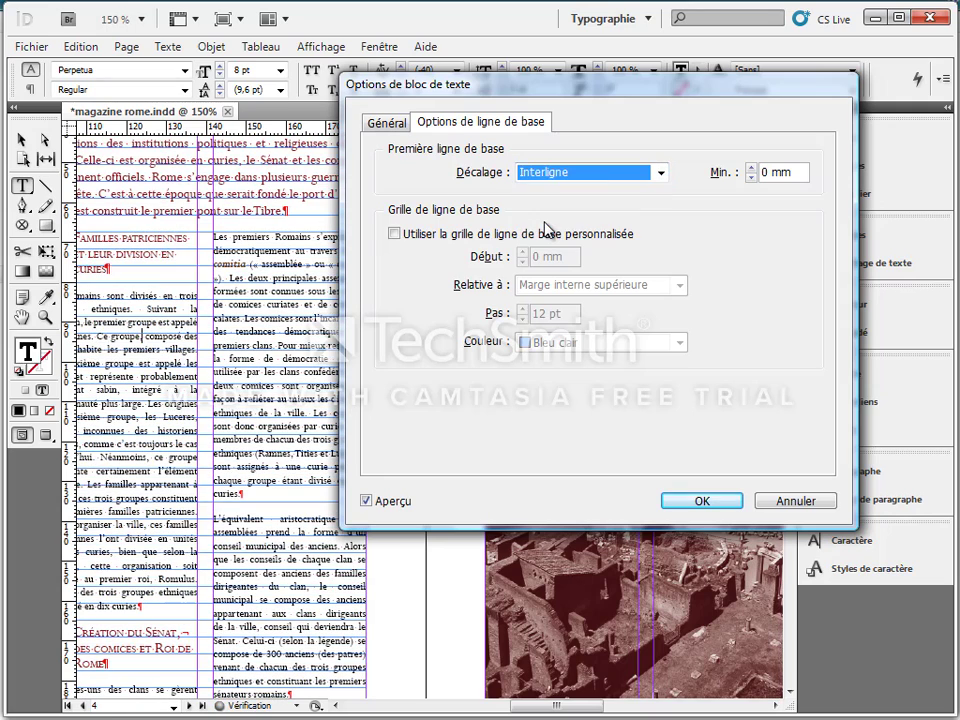
left_click(660, 173)
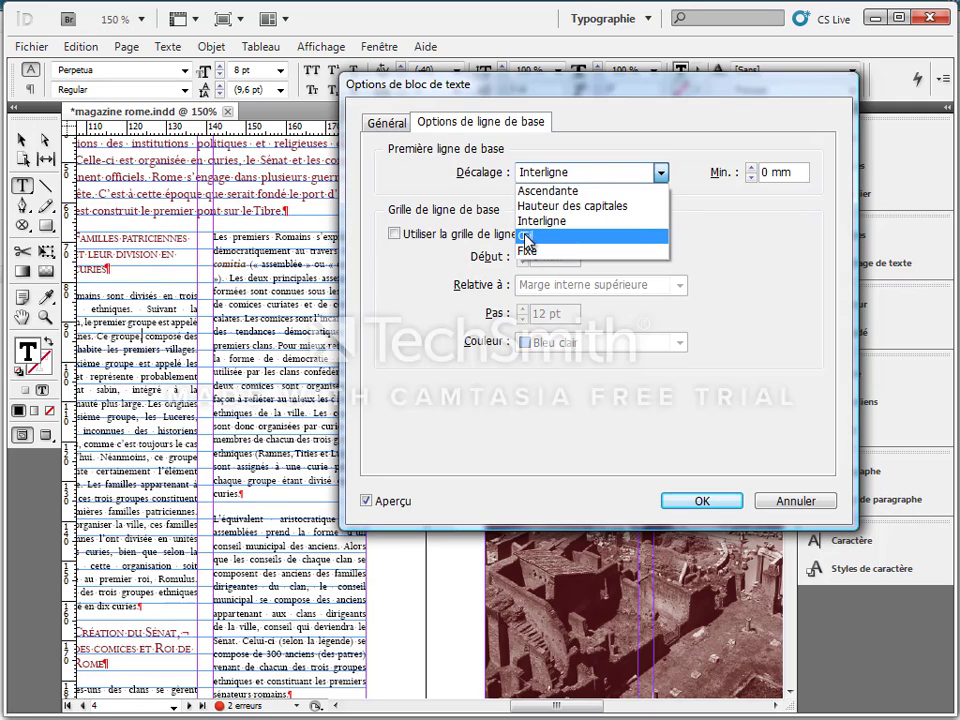
left_click(526, 237)
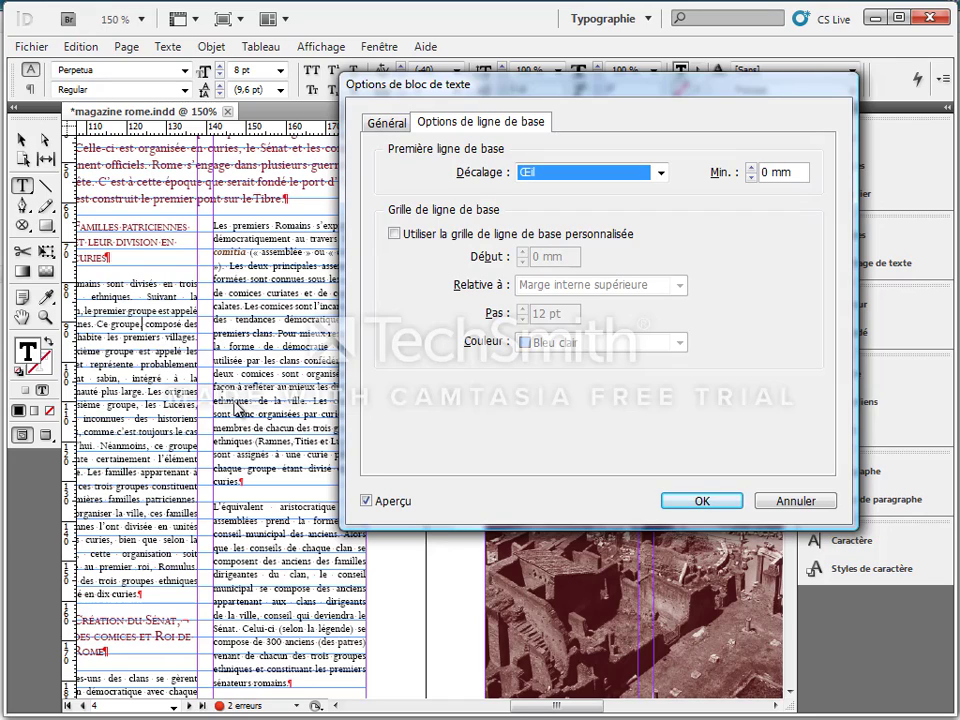
Apply a custom baseline grid to the text frame, relative to Marge supérieure, with a 9 pt increment.
left_click(405, 238)
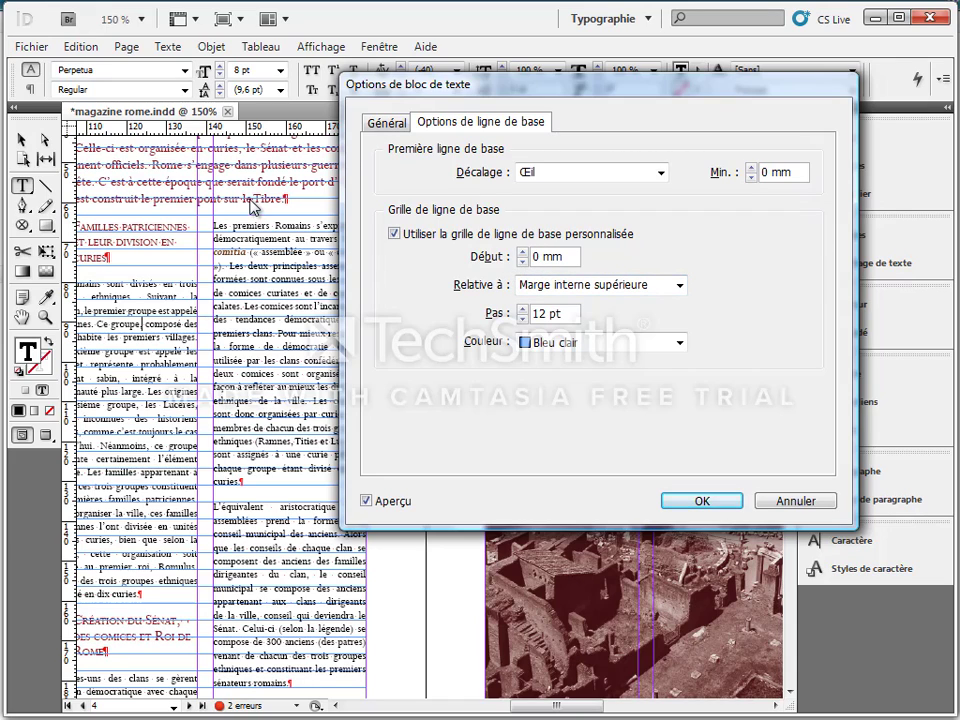
left_click(665, 287)
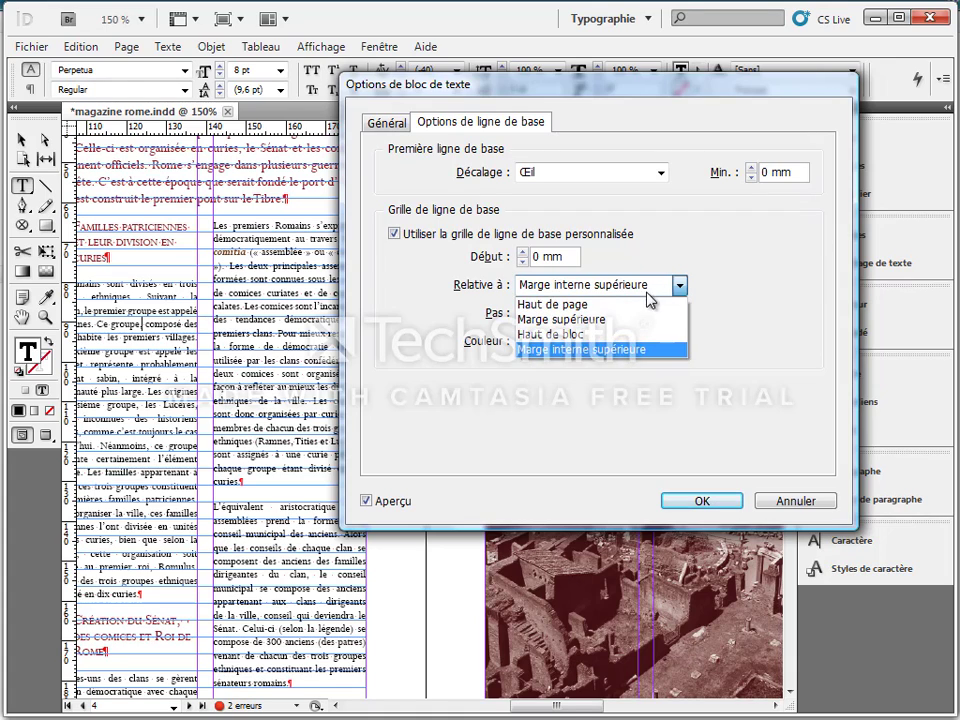
left_click(579, 321)
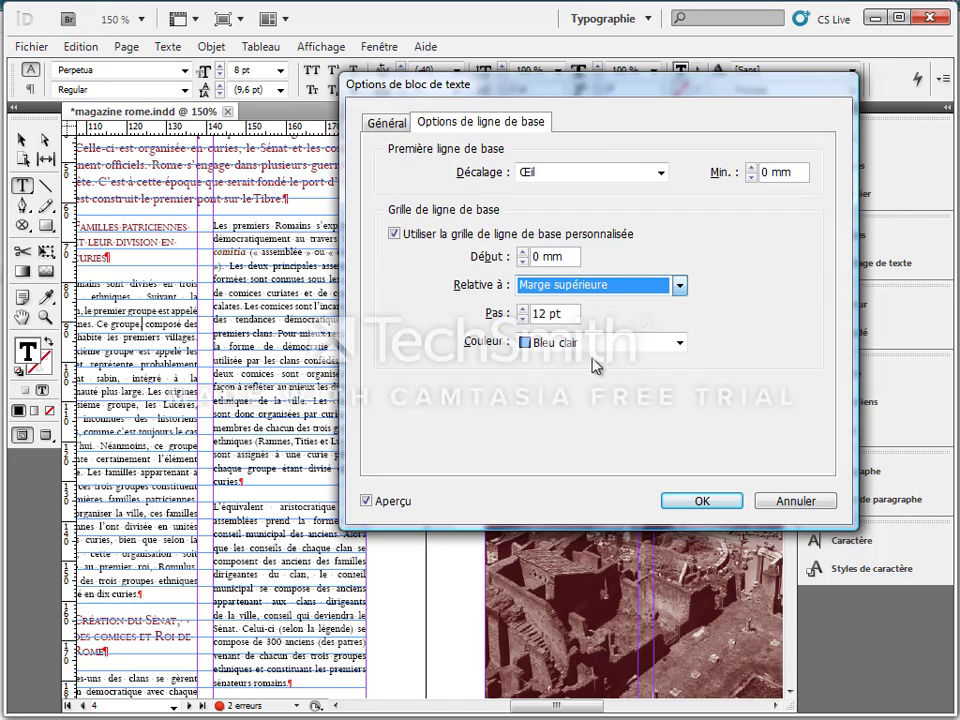
left_click(523, 318)
left_click(523, 318)
left_click(523, 318)
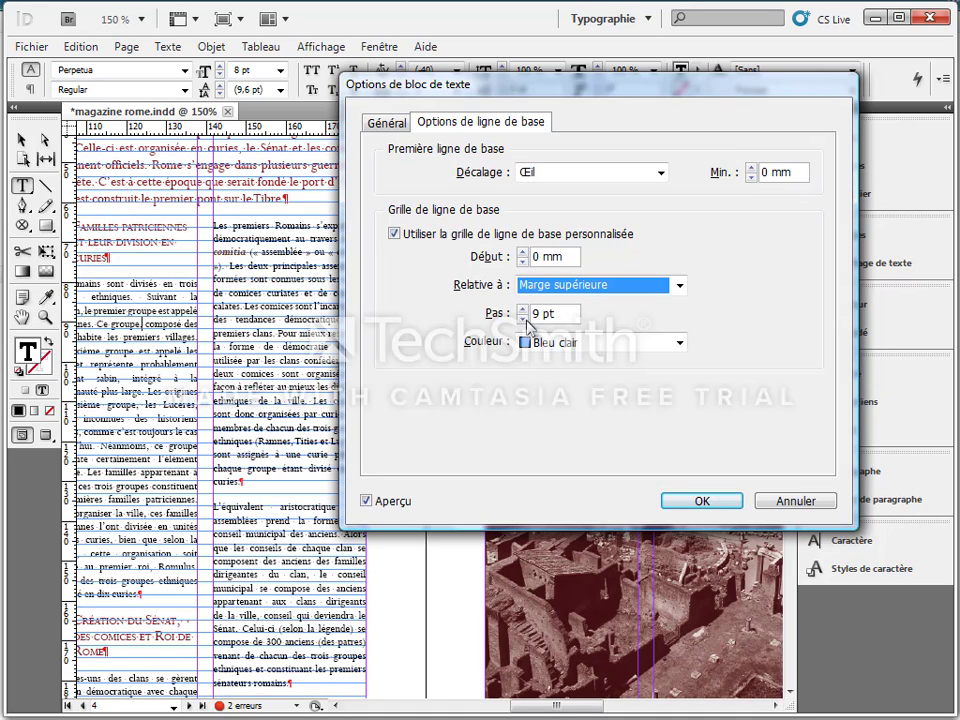
left_click(523, 318)
left_click(700, 504)
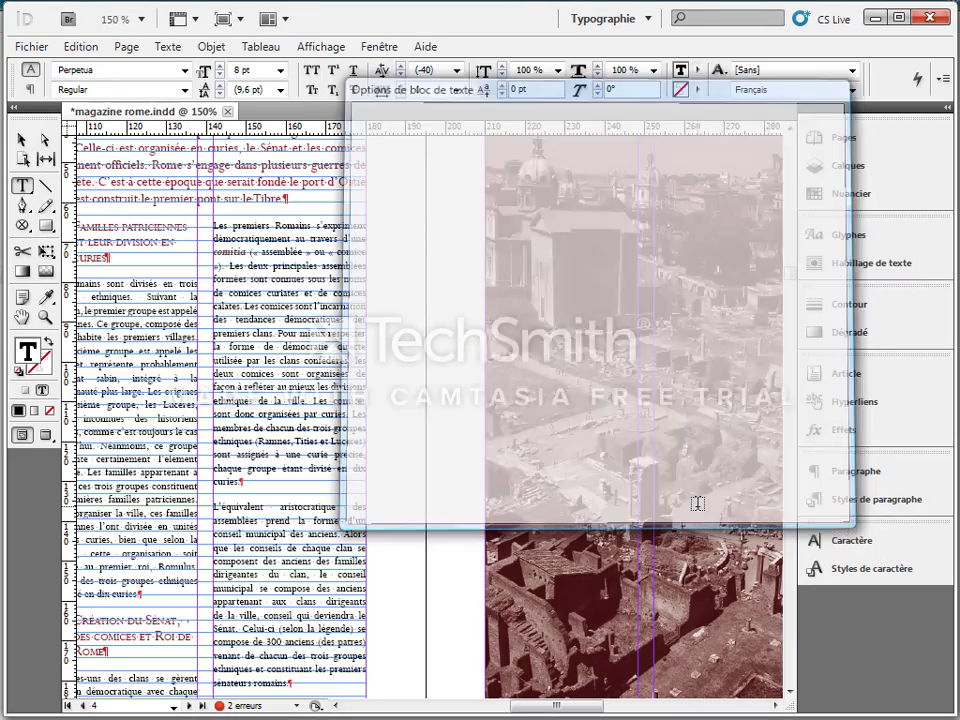
Select all the text of the article and align it to the baseline grid.
left_click_drag(574, 707, 542, 708)
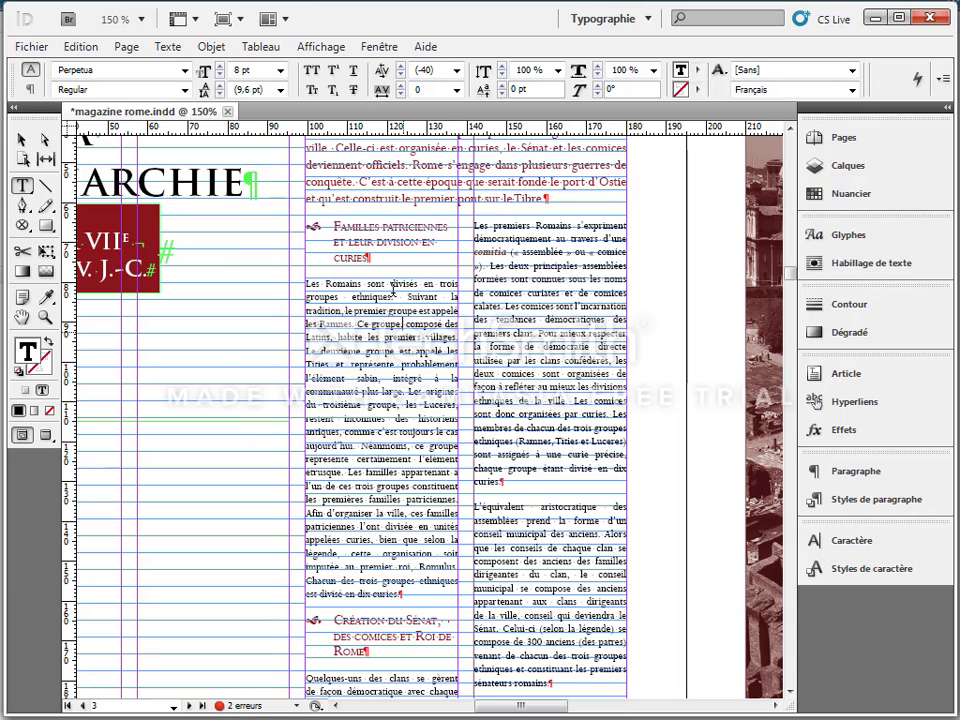
left_click_drag(311, 283, 417, 460)
left_click(417, 460)
triple_click(417, 460)
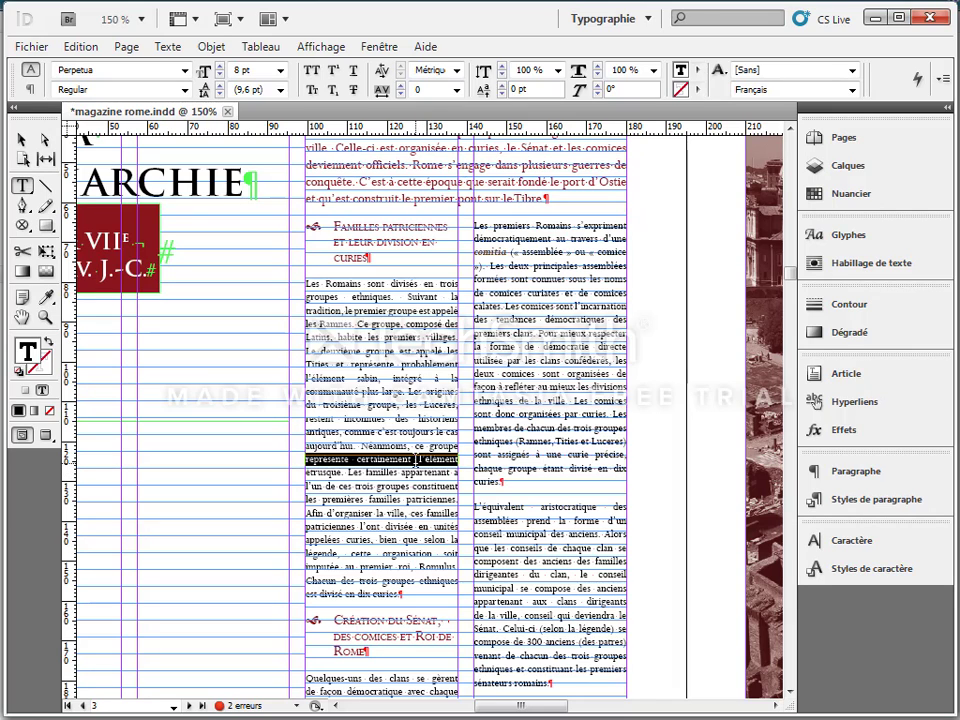
key("ctrl+a")
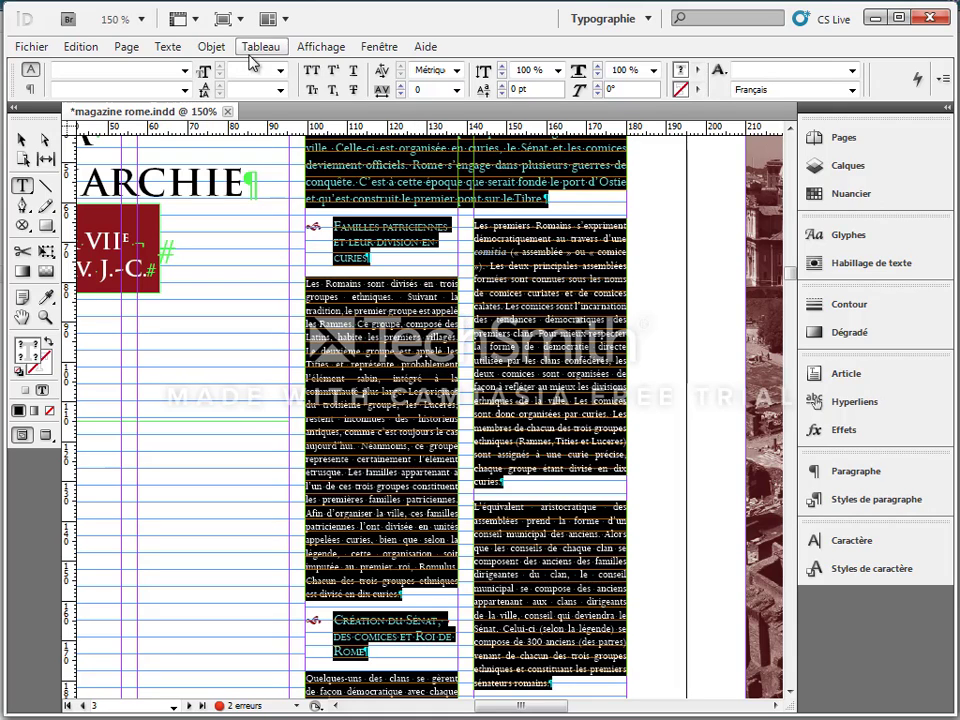
left_click(30, 90)
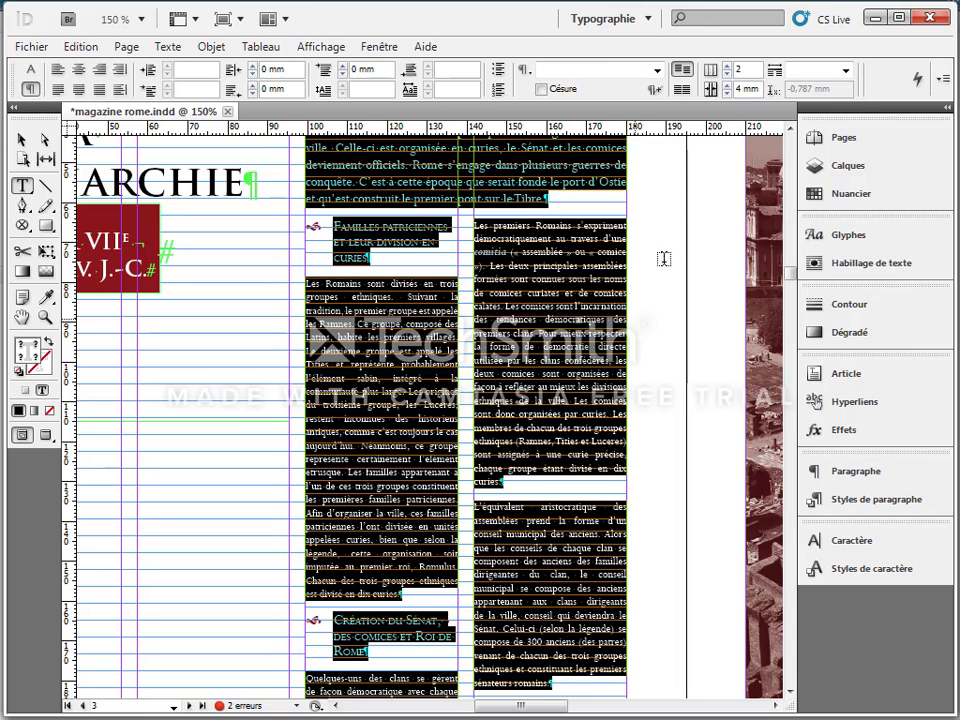
left_click(681, 91)
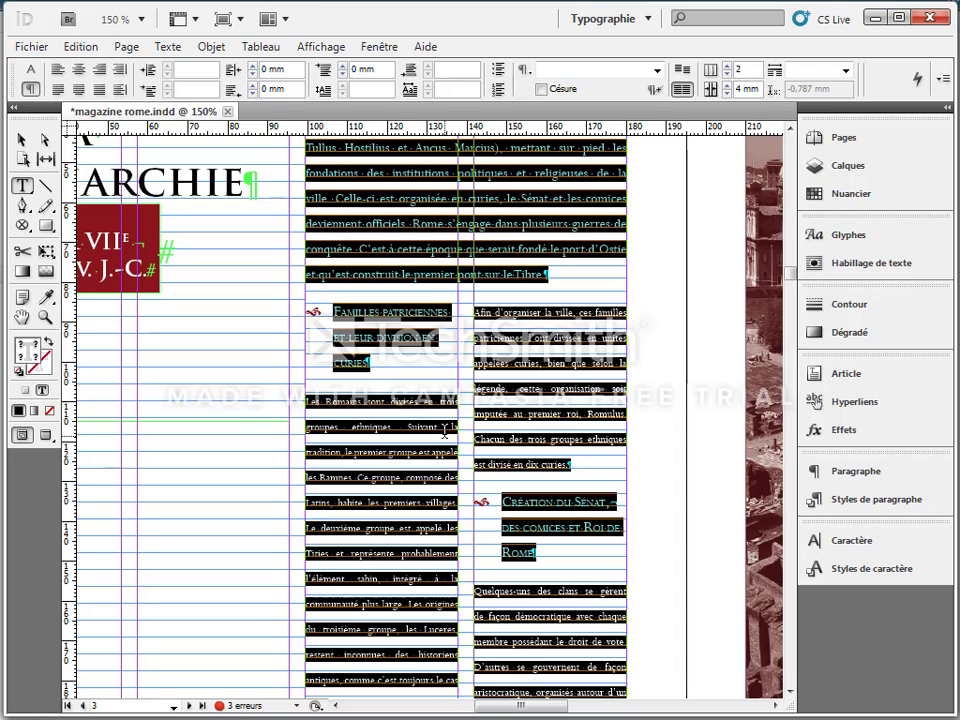
Set the leading of all the selected article text to 9 pt.
left_click(30, 70)
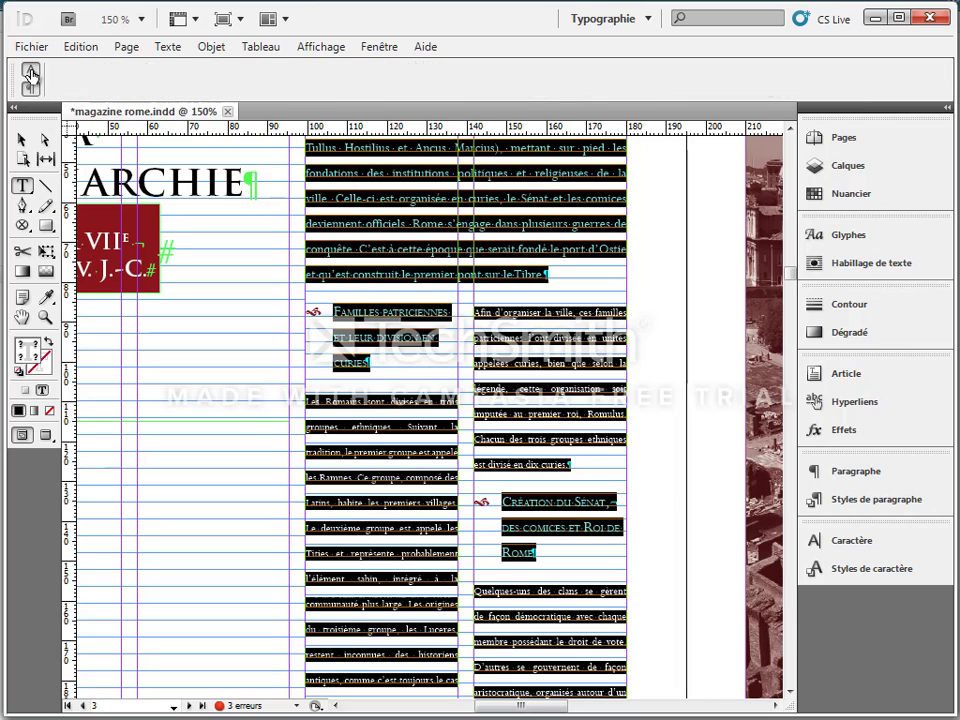
left_click(279, 90)
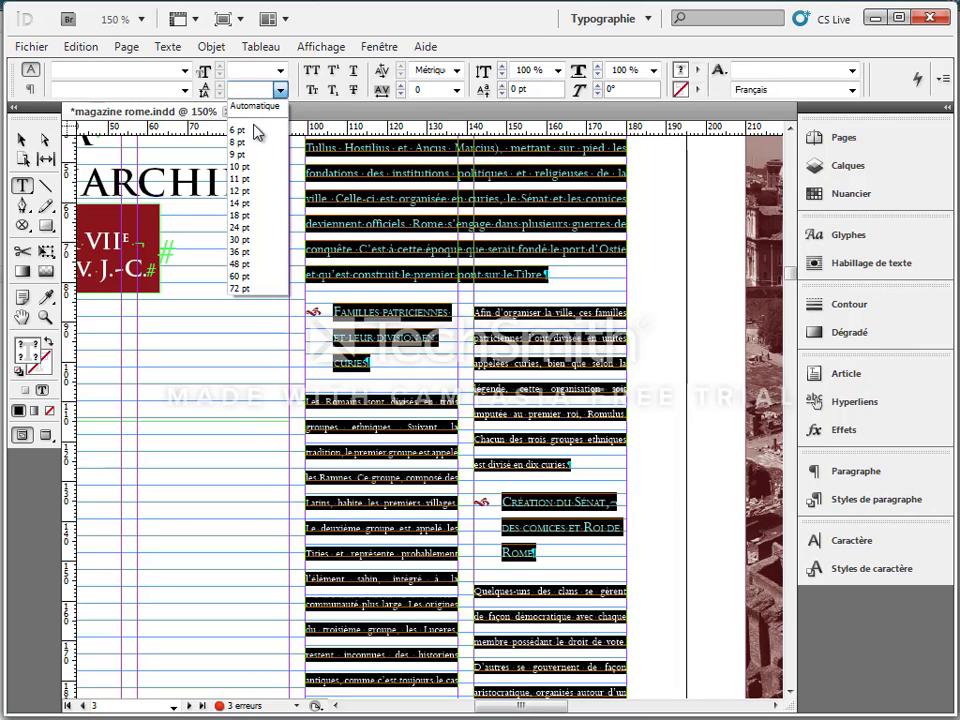
left_click(240, 154)
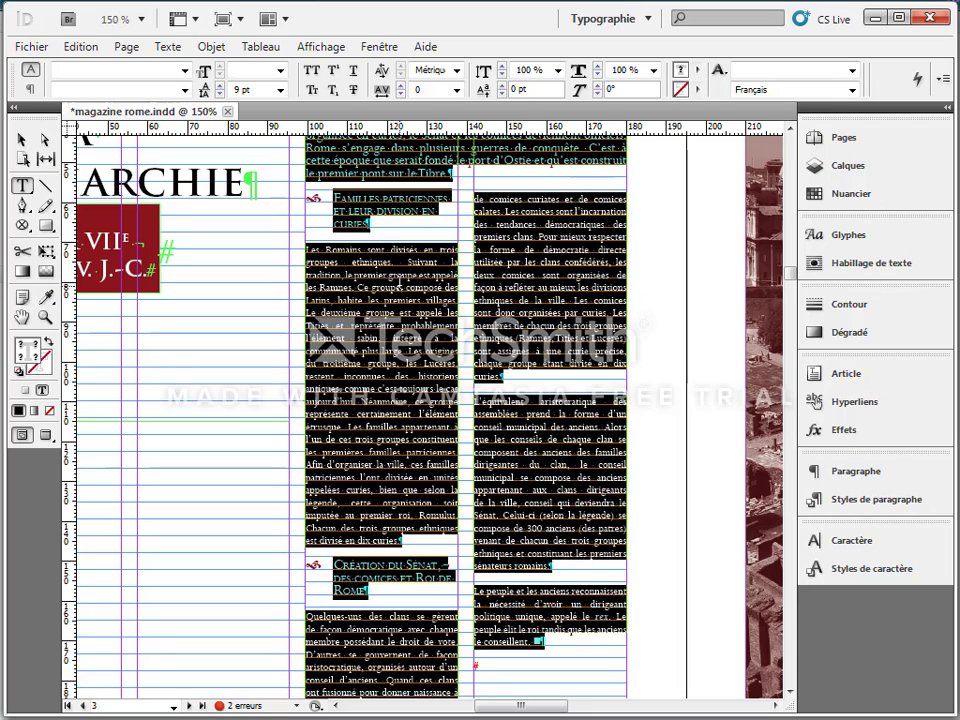
key("ctrl+equal")
key("ctrl+equal")
key("ctrl+equal")
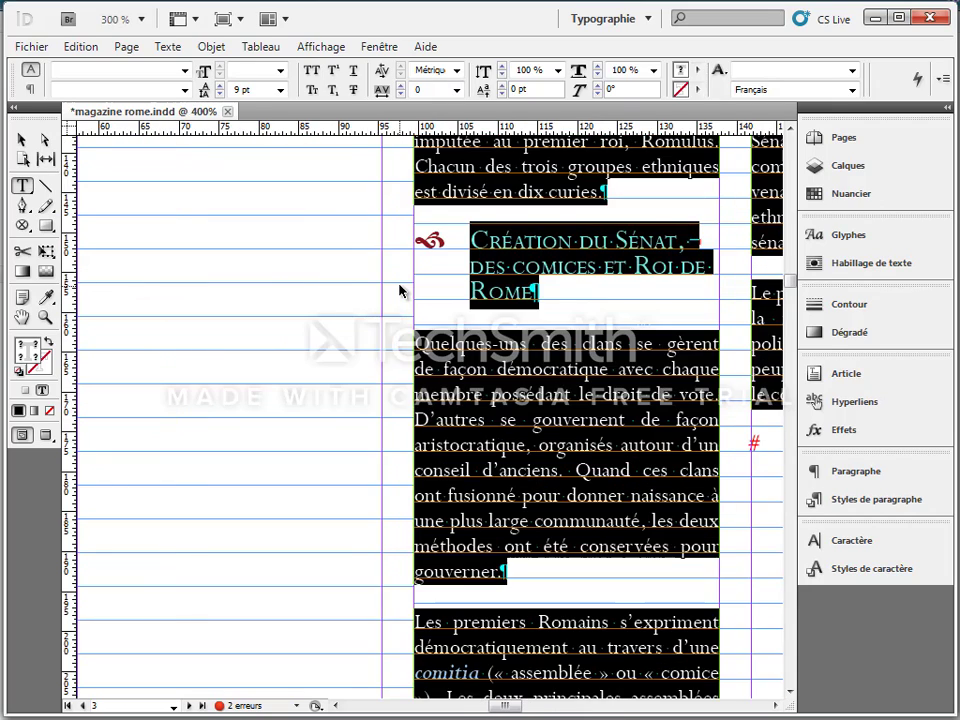
key("ctrl+minus")
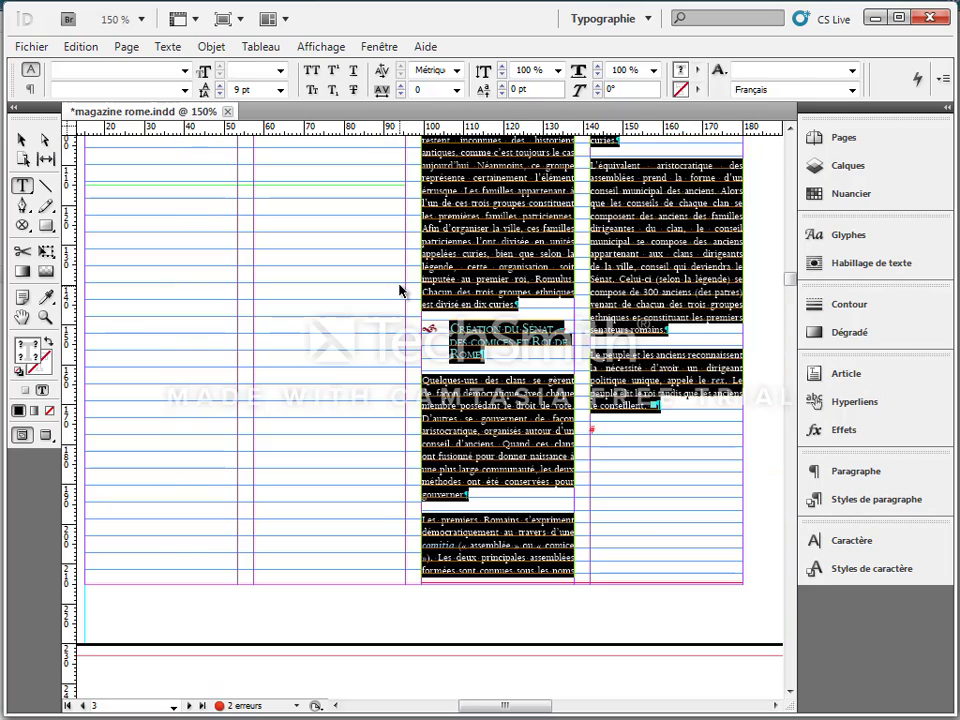
Undo the 9 pt leading, the baseline alignment and the custom text frame grid, back to the original article formatting.
key("ctrl+minus")
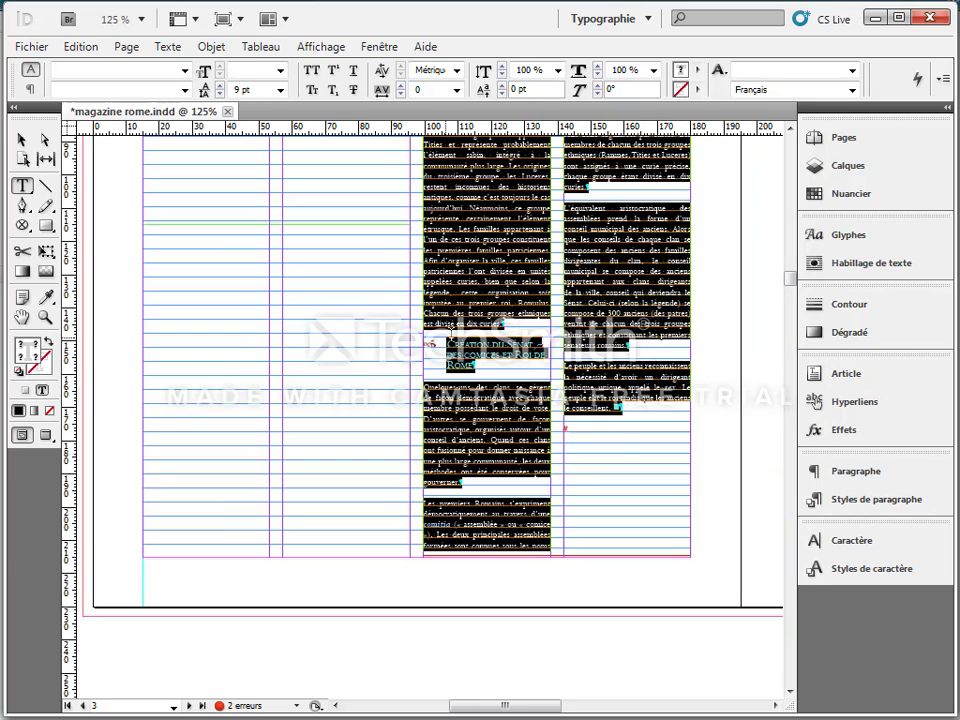
scroll(590, 381, "up", 5)
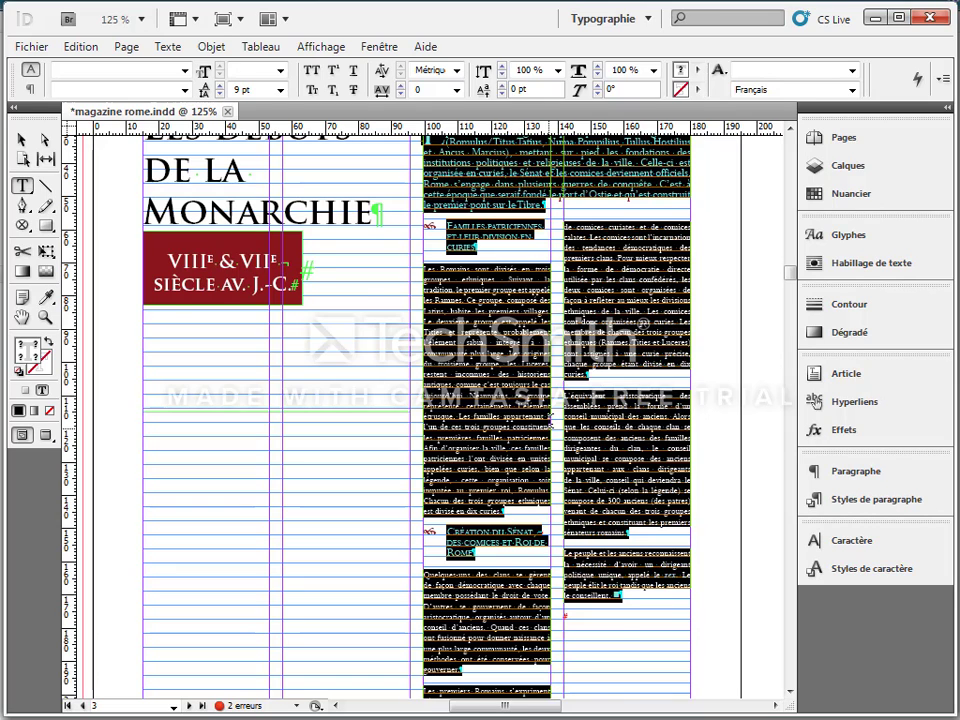
scroll(426, 247, "up", 2)
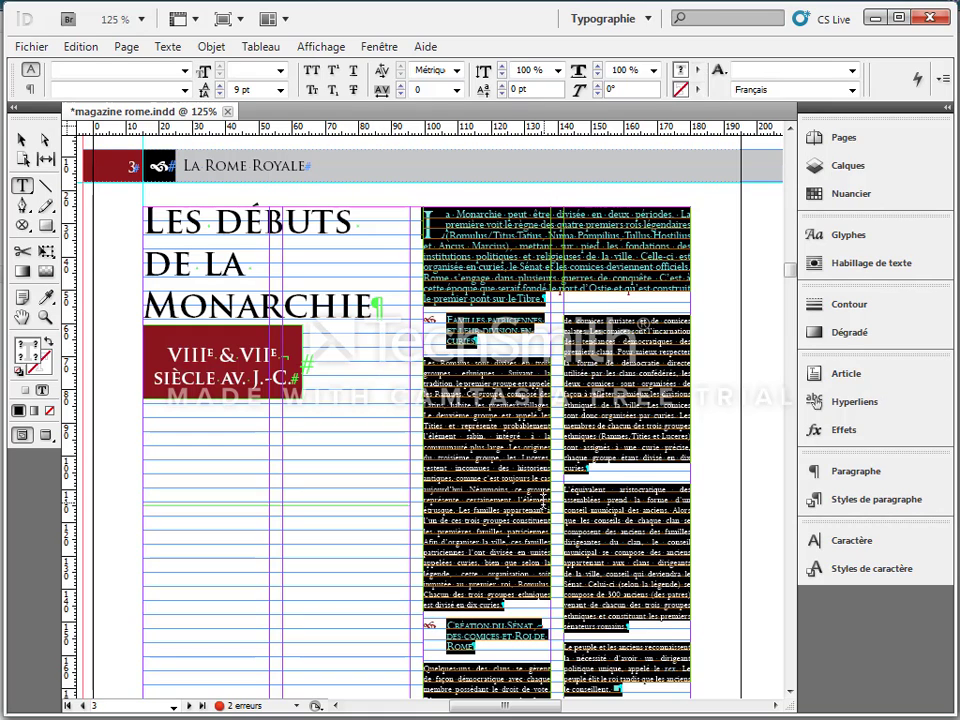
left_click(80, 46)
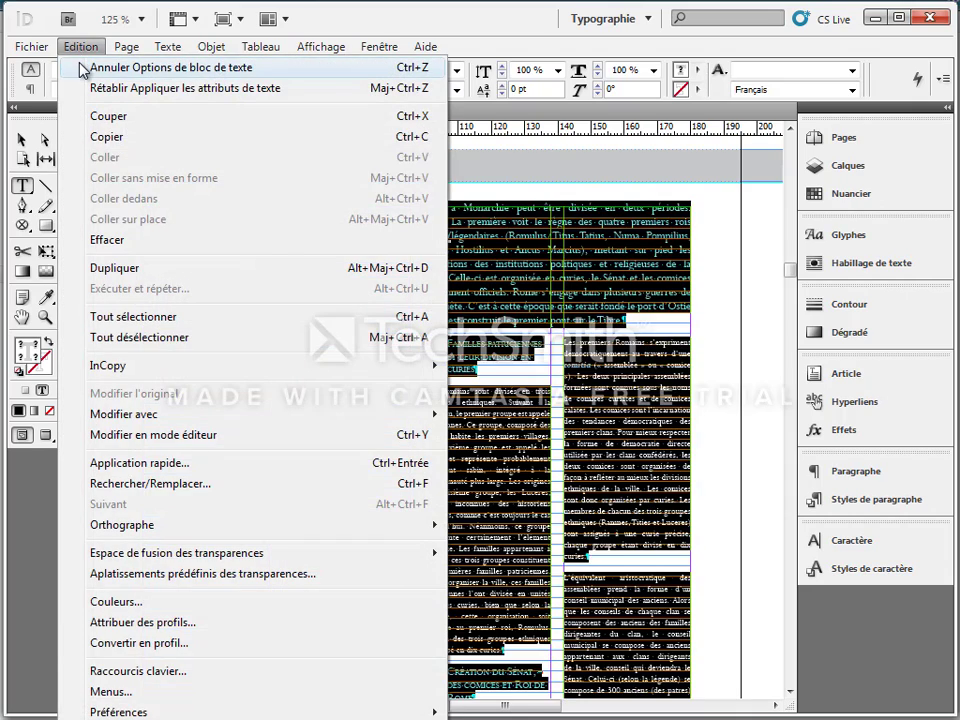
left_click(86, 64)
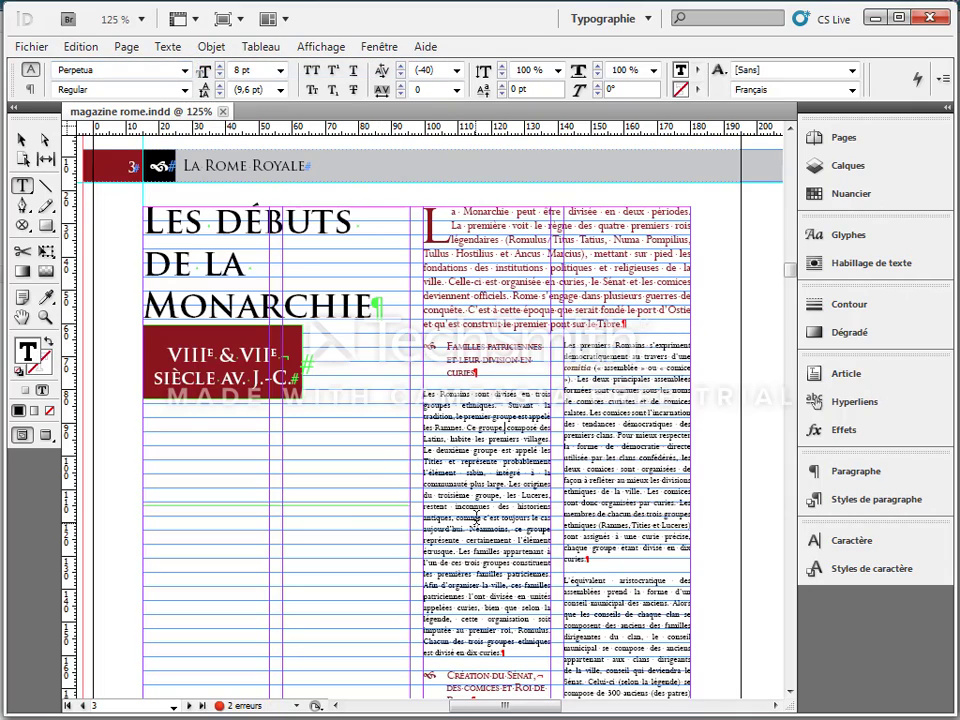
left_click(461, 462)
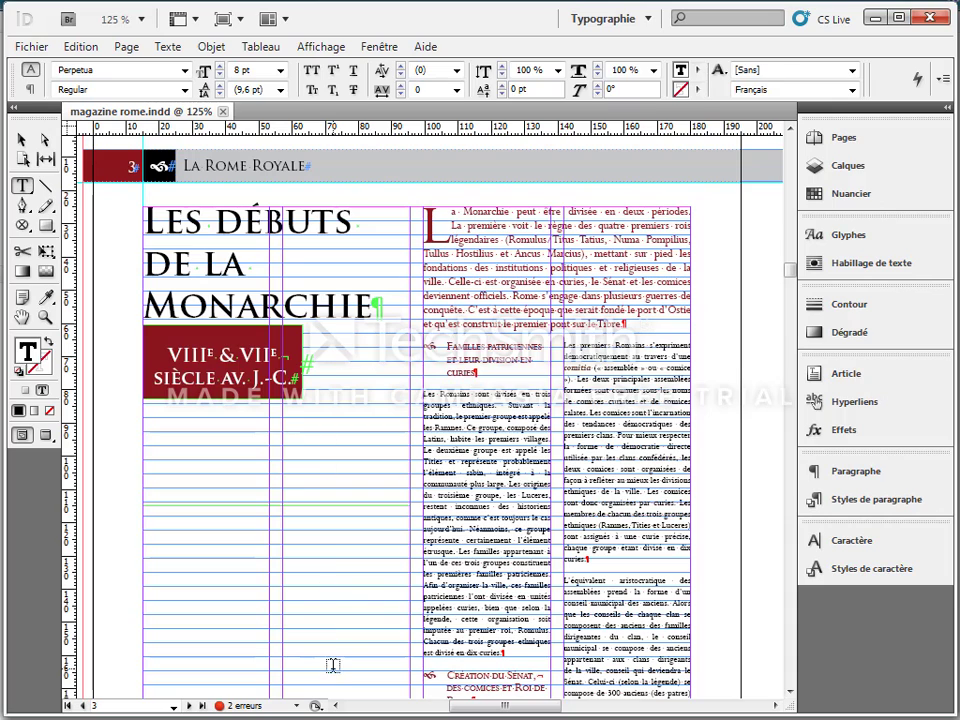
Open the document's grid preferences and make the baseline grid relative to Marge supérieure.
scroll(380, 607, "down", 3)
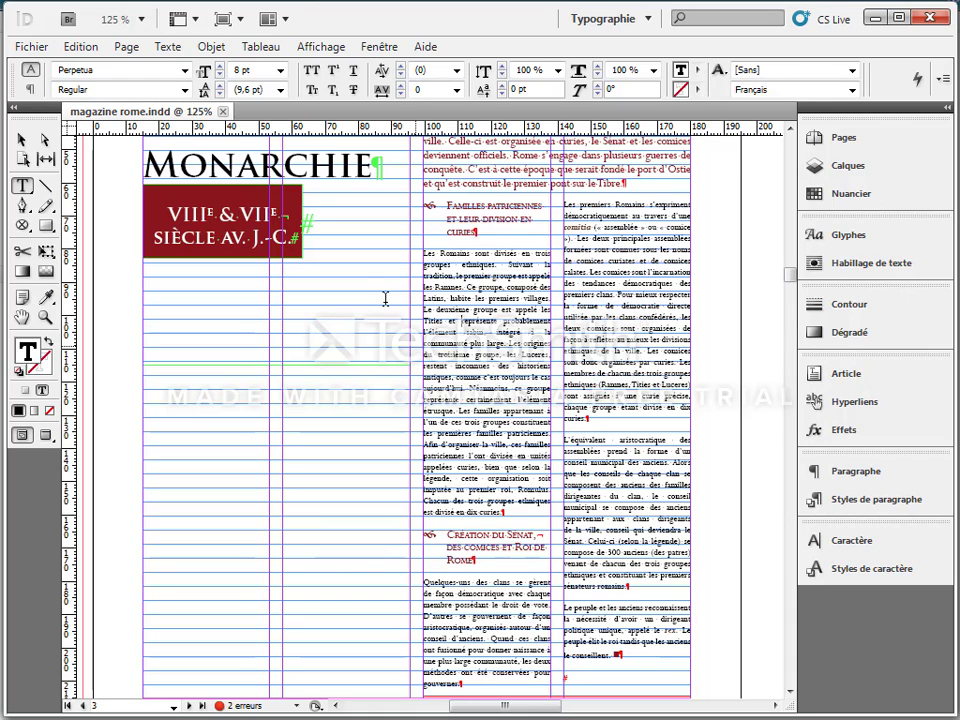
left_click(86, 48)
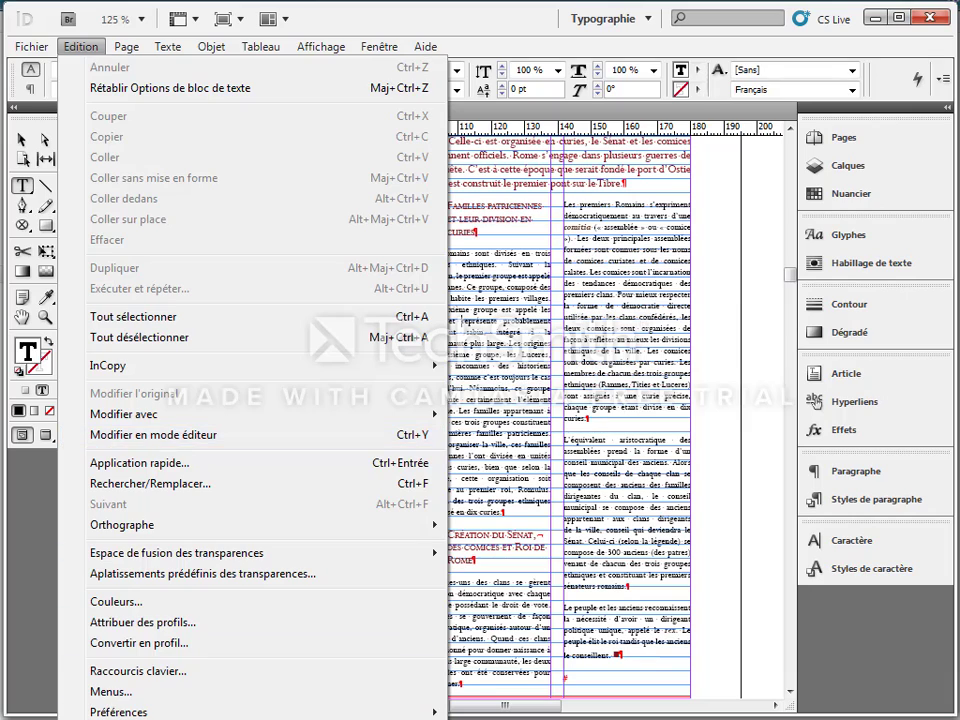
mouse_move(110, 712)
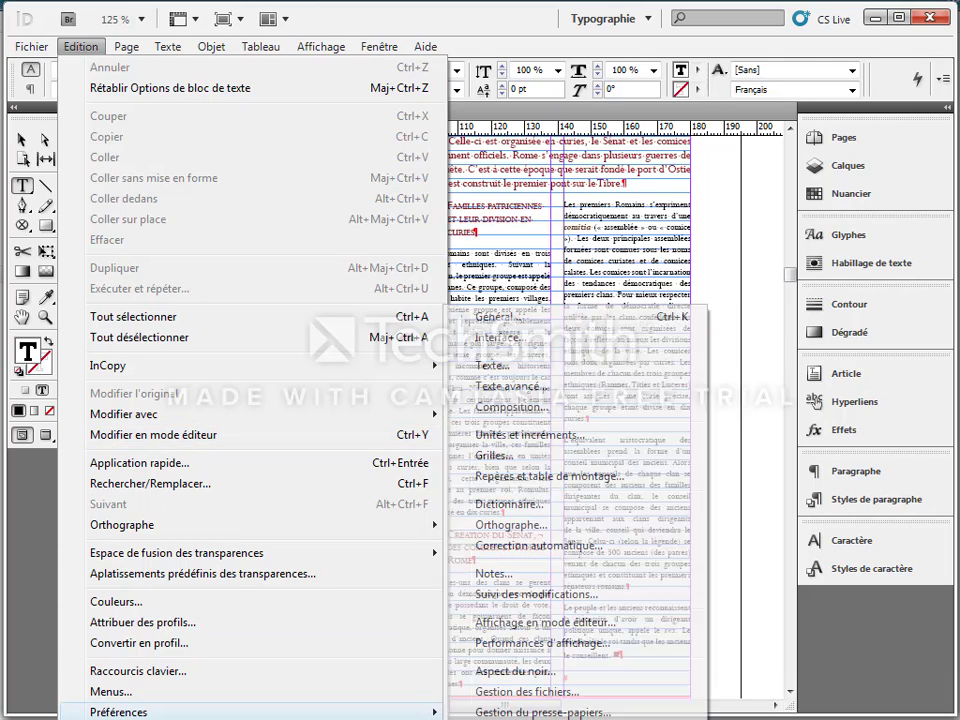
left_click(494, 455)
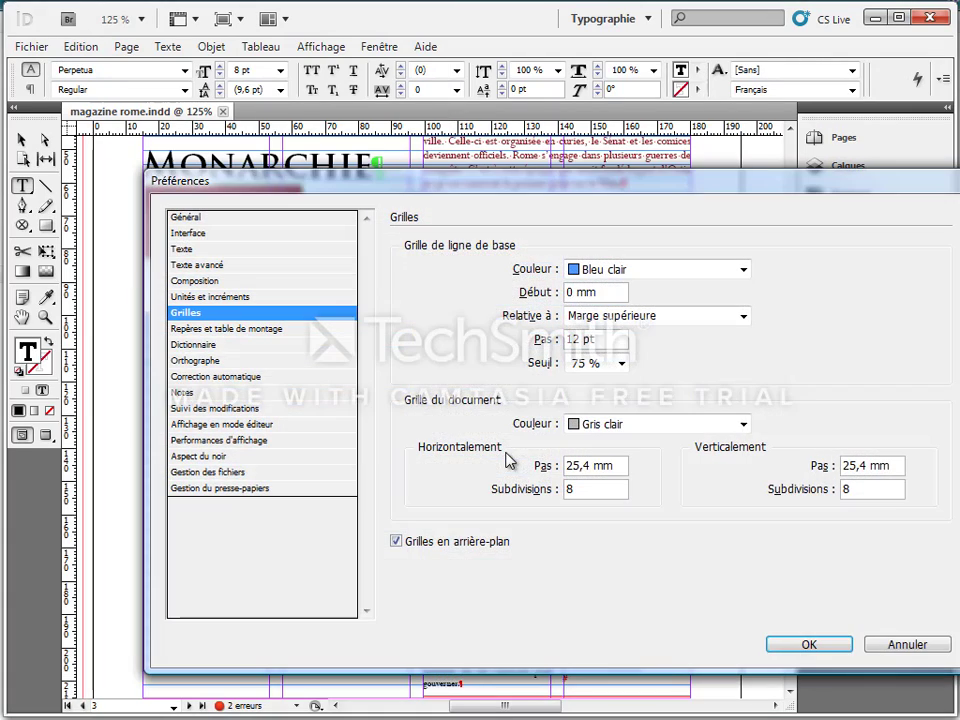
left_click_drag(614, 186, 559, 176)
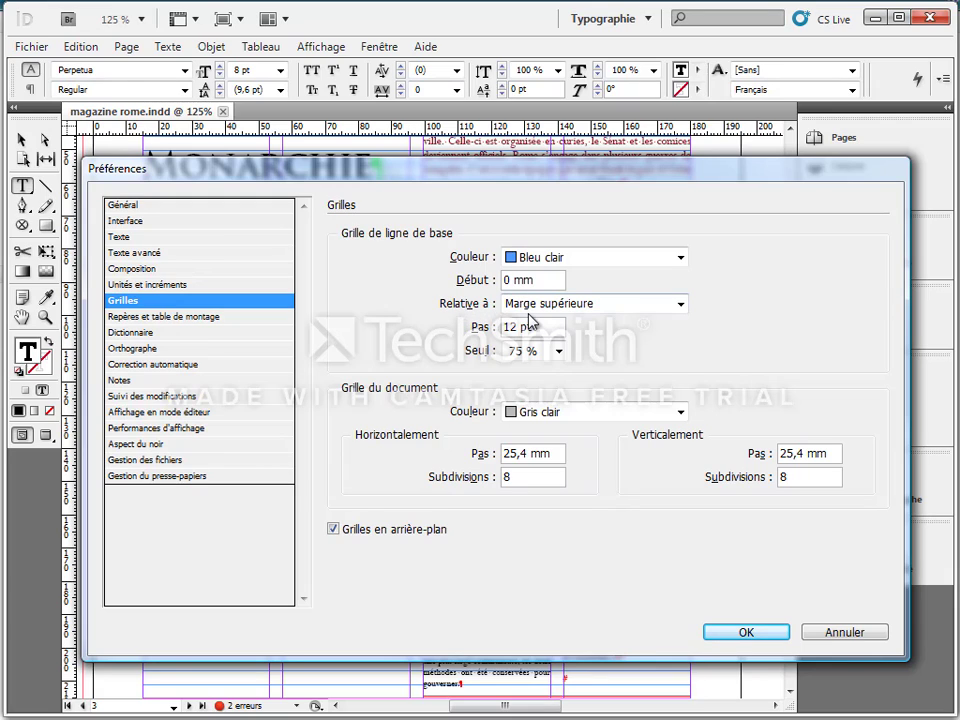
left_click(683, 305)
left_click(618, 336)
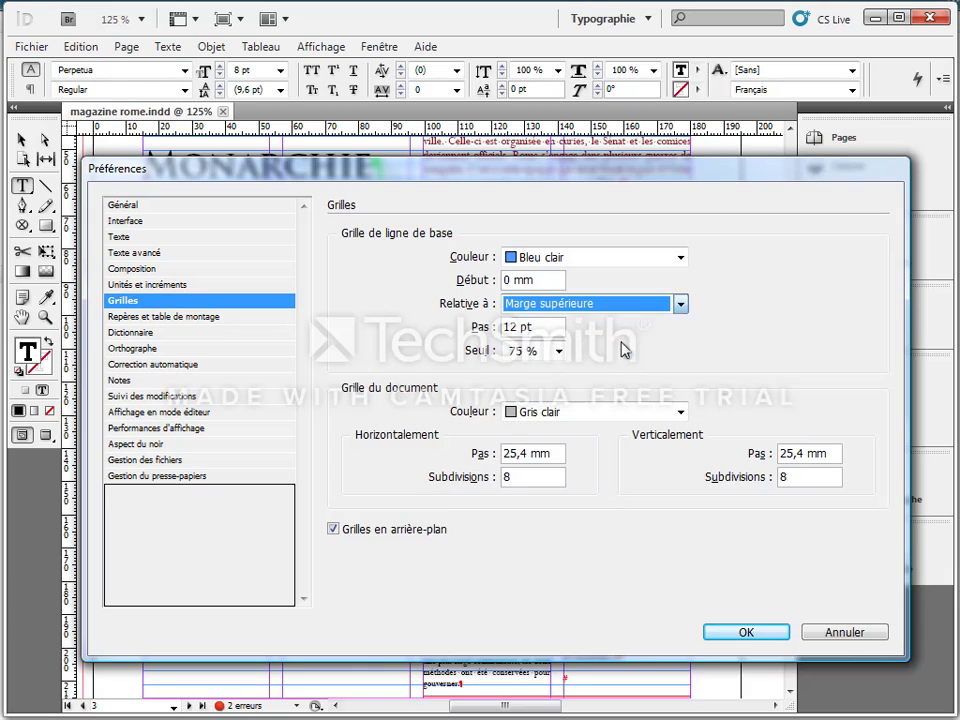
Set the increment of the document baseline grid to 9,6 pt, matching the body text leading.
left_click(527, 327)
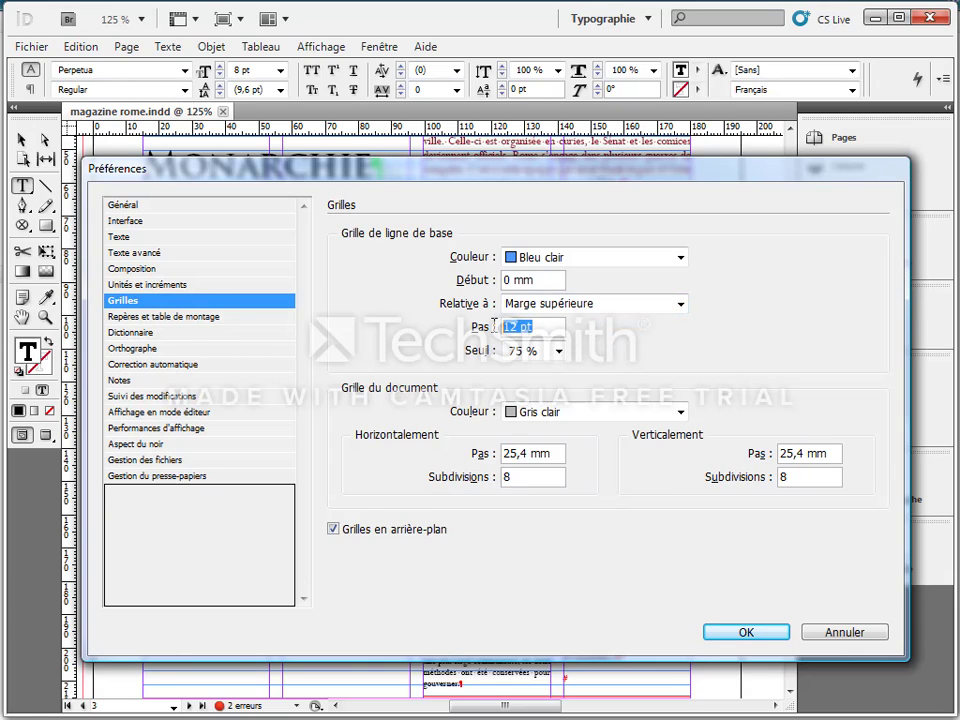
left_click_drag(525, 176, 565, 215)
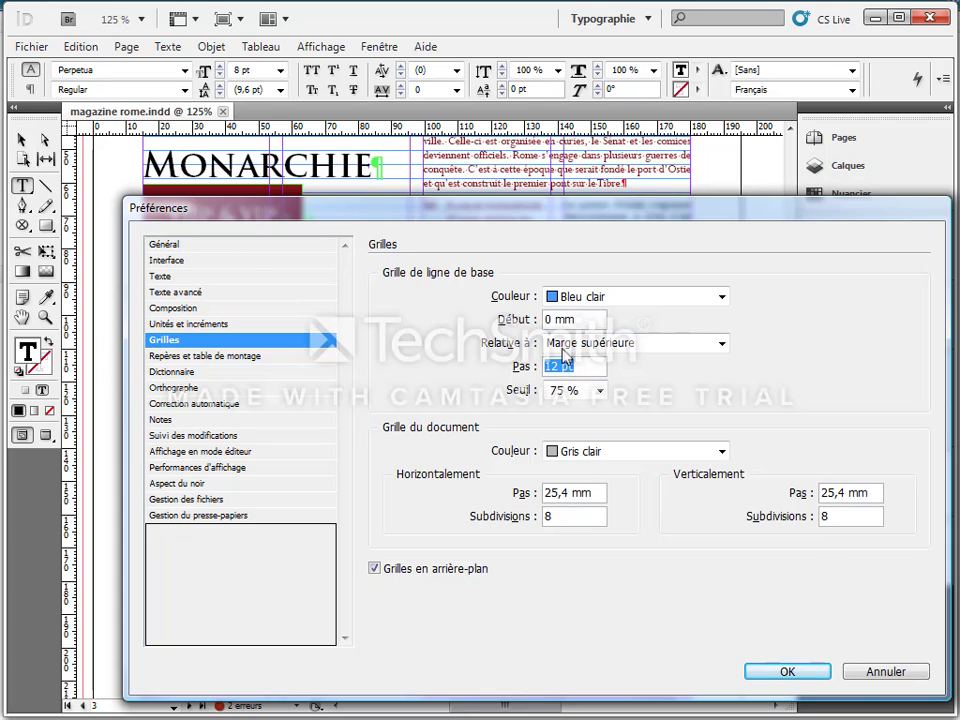
left_click_drag(621, 212, 590, 330)
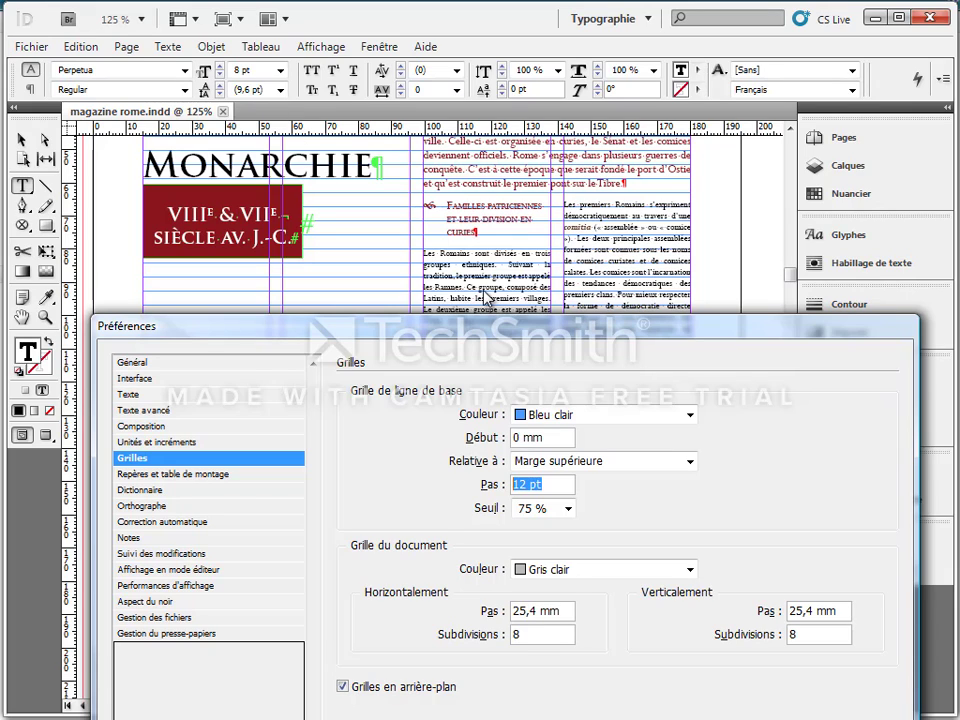
type("9,6")
left_click_drag(613, 329, 640, 210)
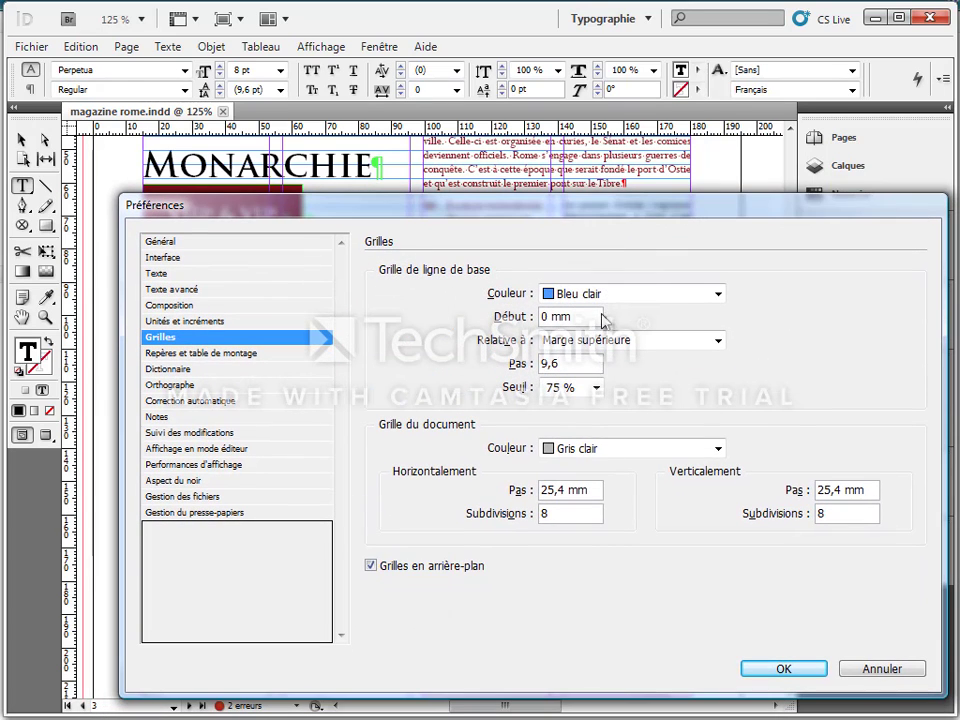
Set the baseline grid's view threshold to 25 % and apply the grid preferences.
left_click(597, 388)
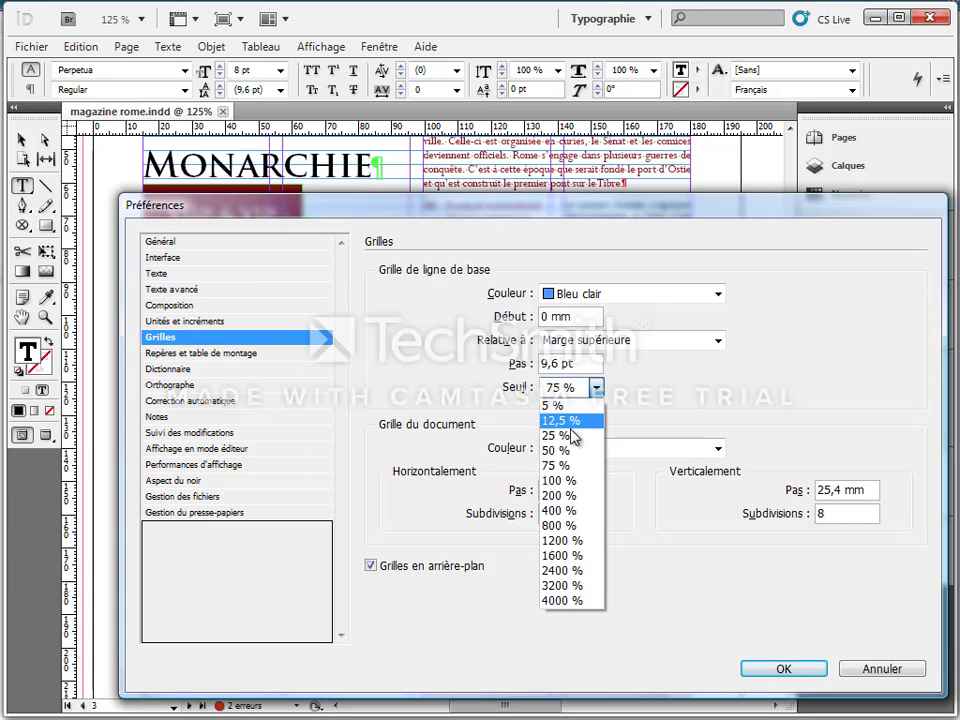
left_click(566, 437)
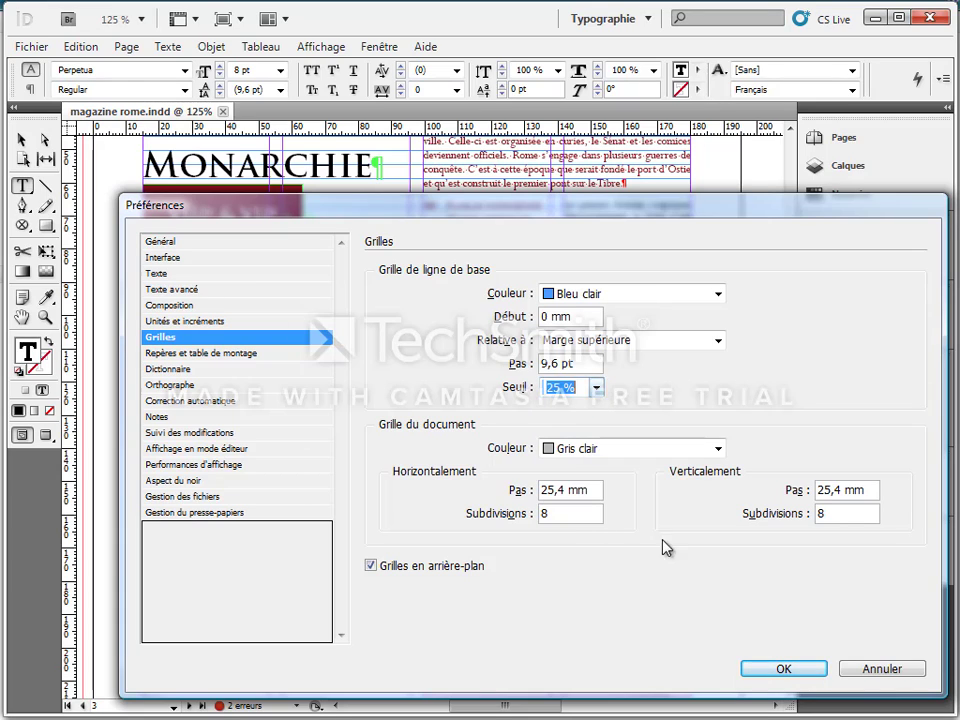
left_click(785, 670)
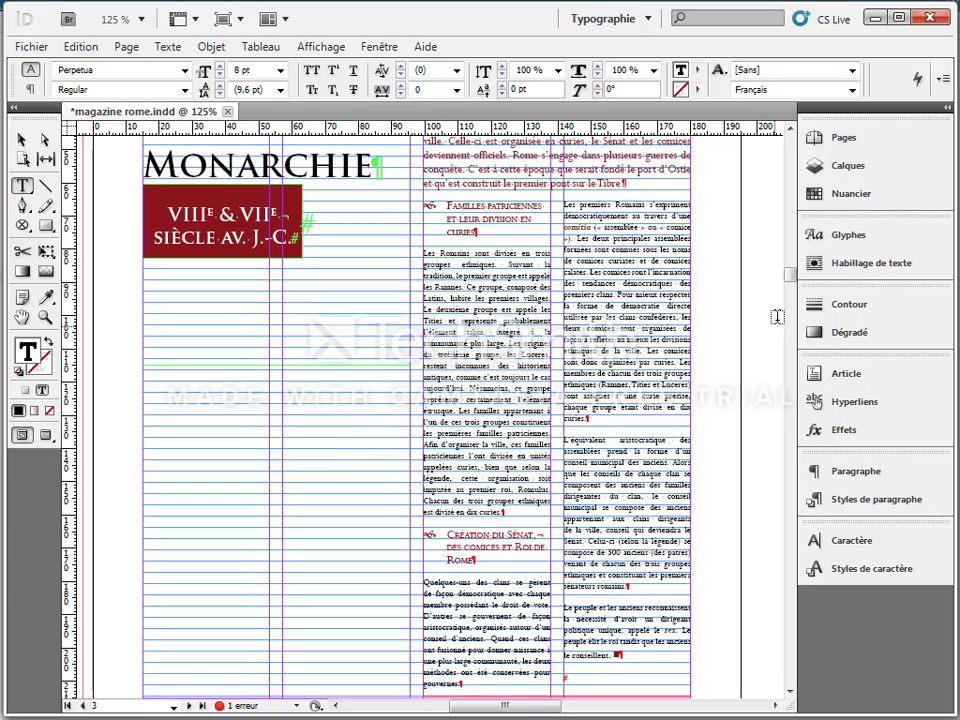
Align the first body paragraph under the heading "Apparition de la classe plébéienne" on page 5 to the baseline grid.
left_click_drag(792, 274, 793, 311)
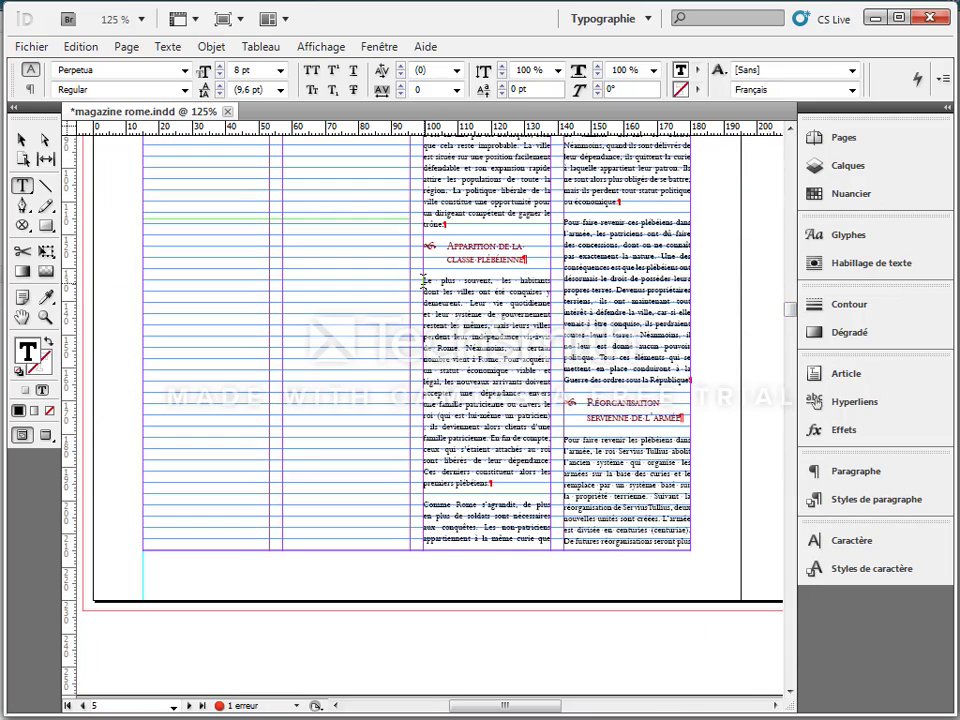
left_click_drag(422, 282, 516, 482)
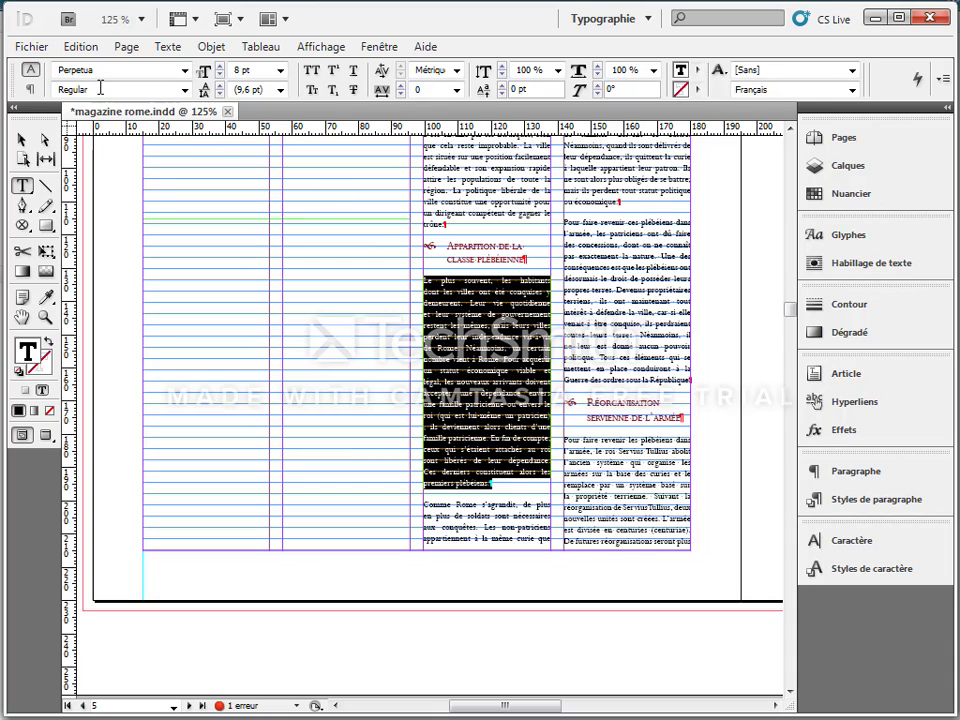
left_click(31, 90)
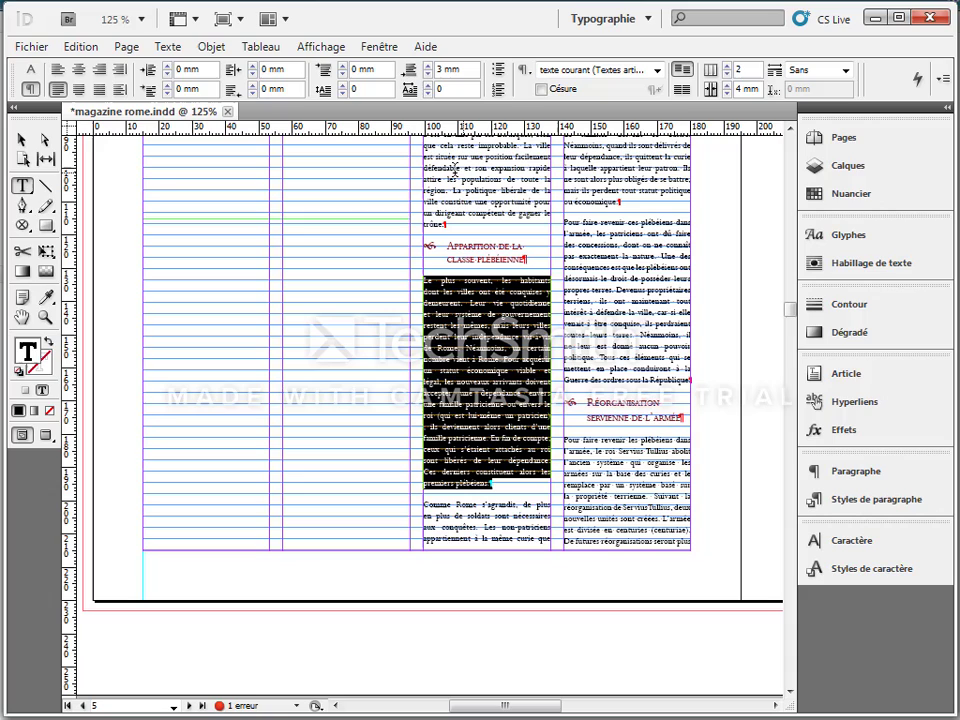
left_click(681, 91)
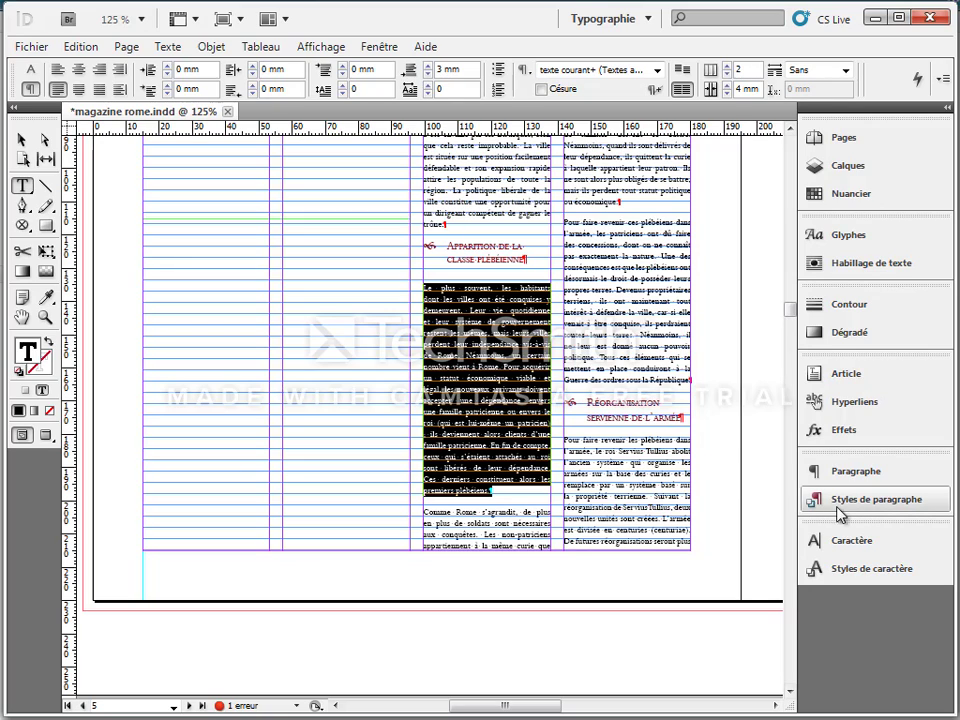
Redefine the paragraph style "texte courant" with the selected paragraph's baseline alignment.
left_click(838, 506)
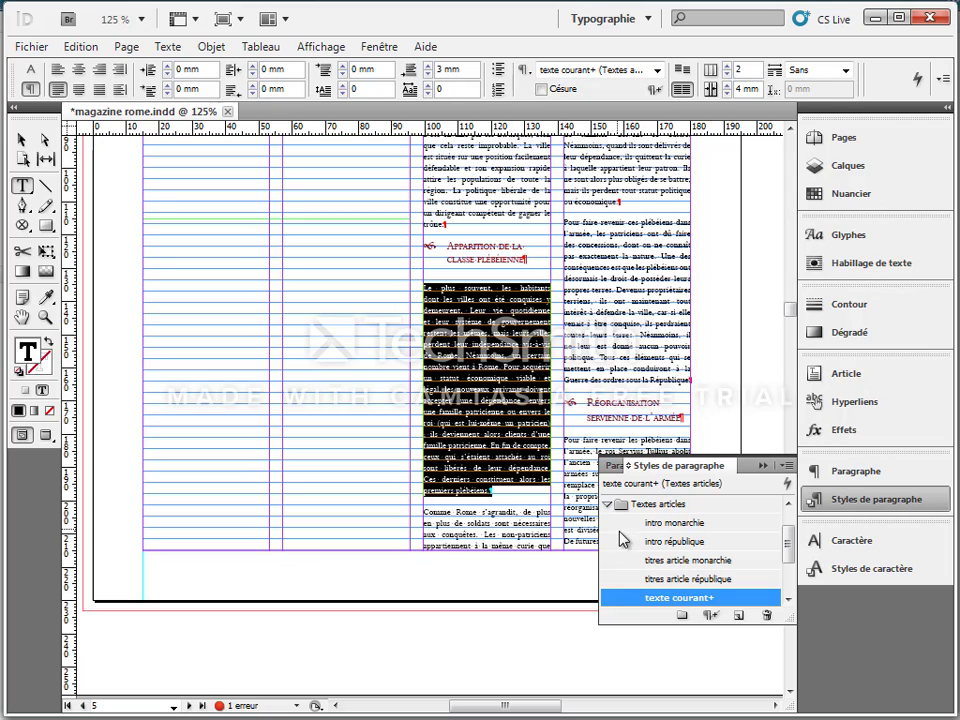
right_click(664, 600)
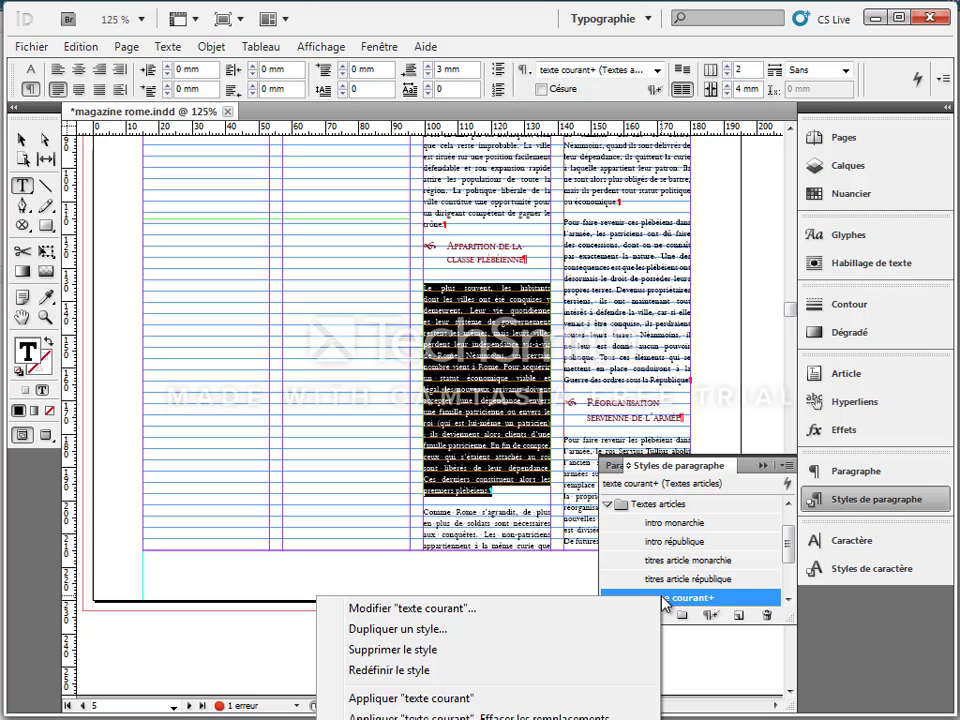
left_click(425, 667)
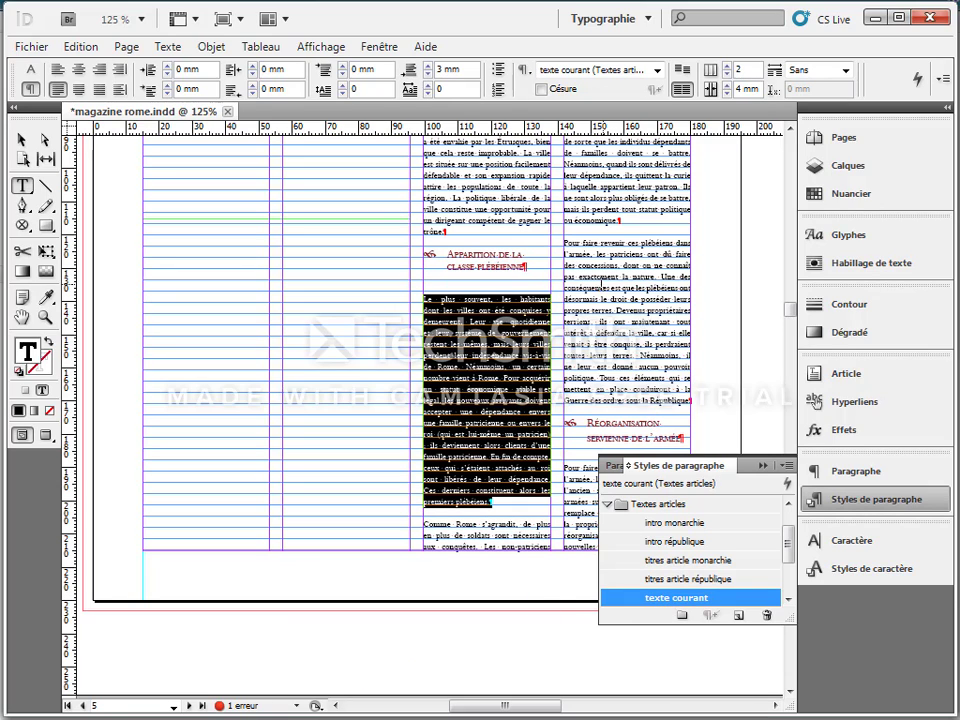
Review the body text against the baseline grid from page 5 through the article on page 7.
scroll(600, 296, "up", 5)
scroll(570, 326, "down", 10)
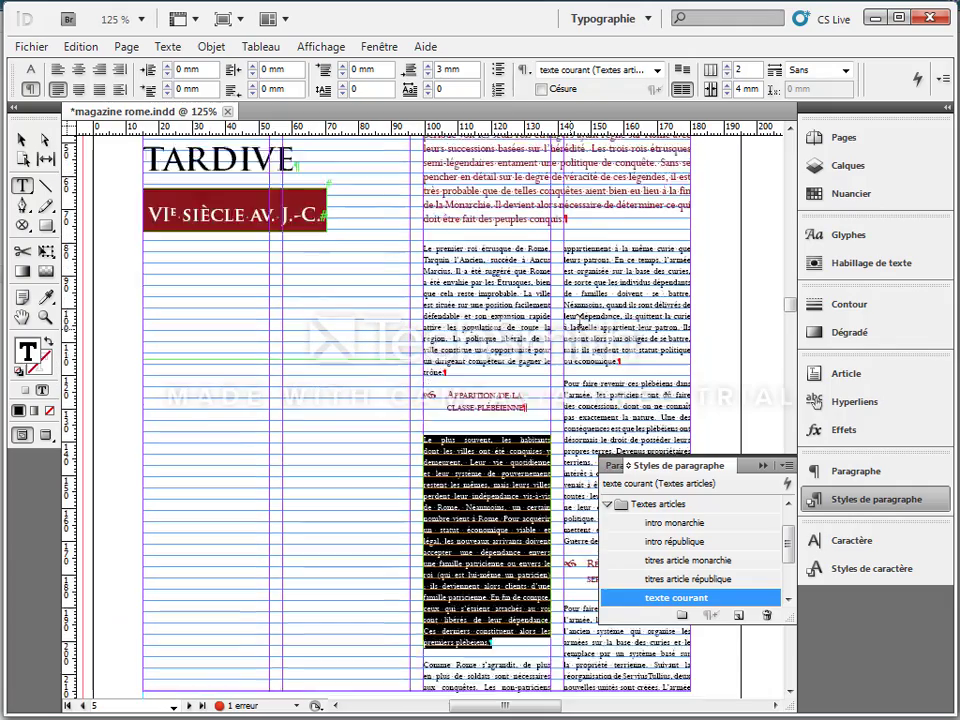
scroll(570, 326, "down", 11)
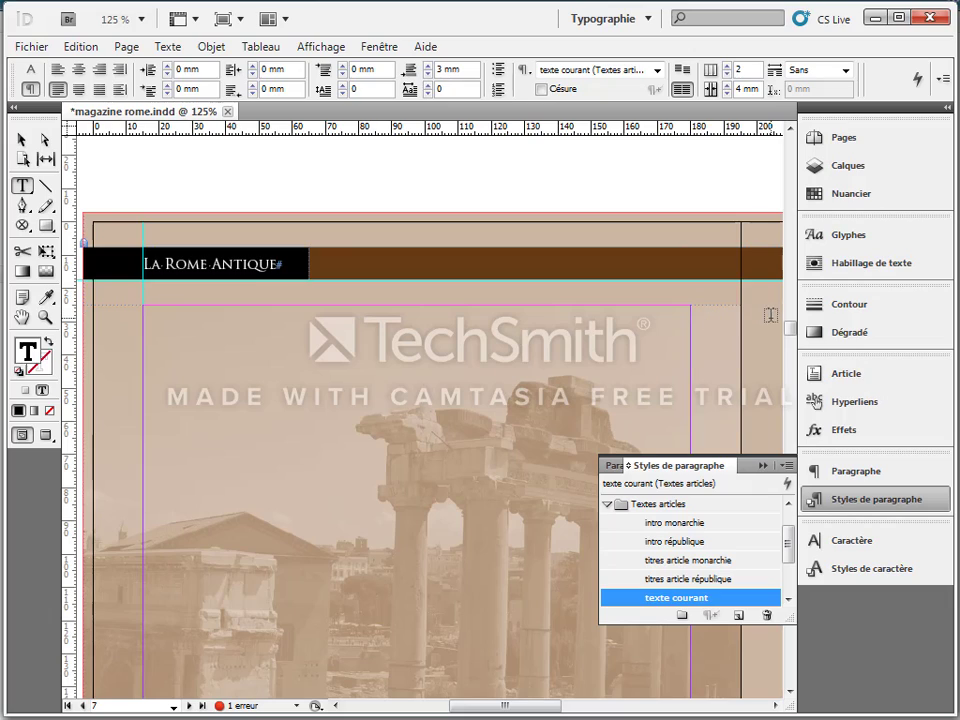
left_click_drag(793, 326, 793, 368)
scroll(793, 368, "down", 5)
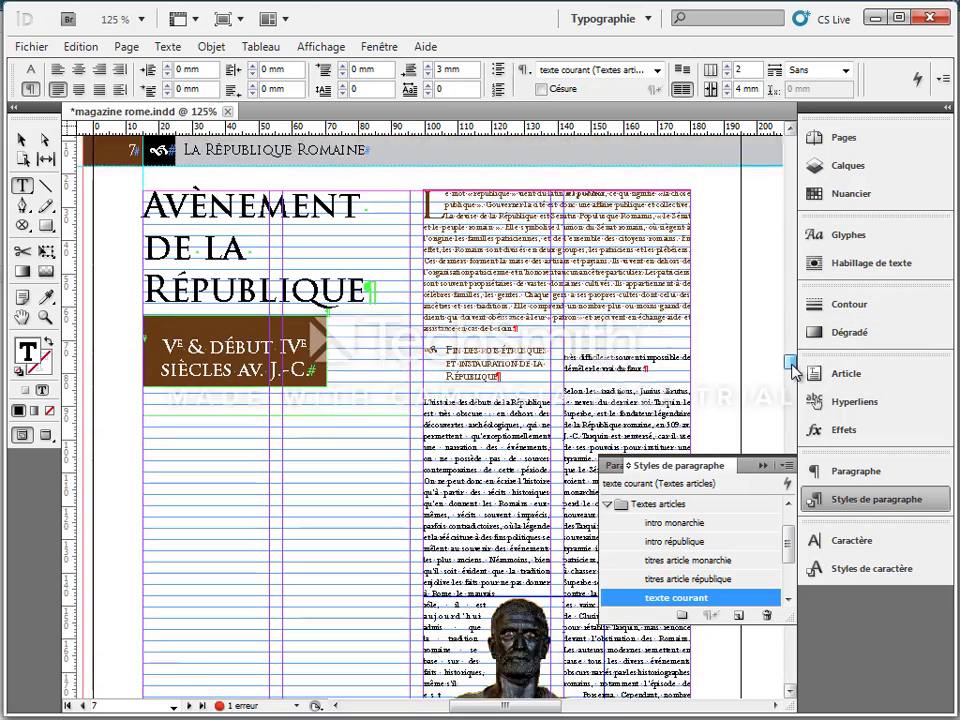